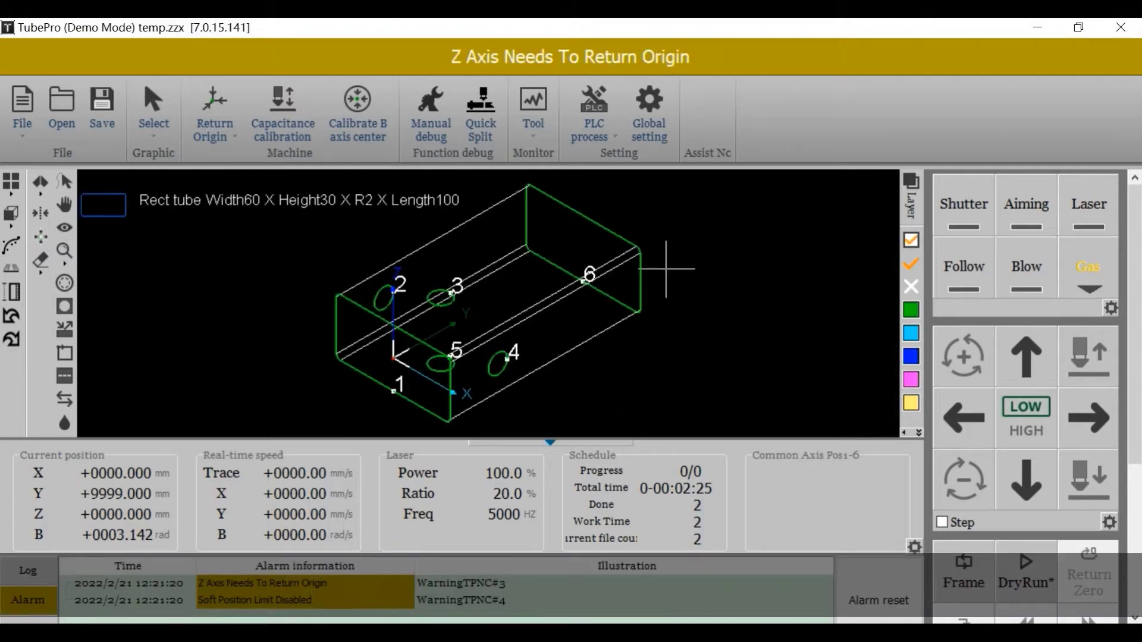
Open the layer parameters and check the tube's part features, keeping the center type as None.
left_click(910, 197)
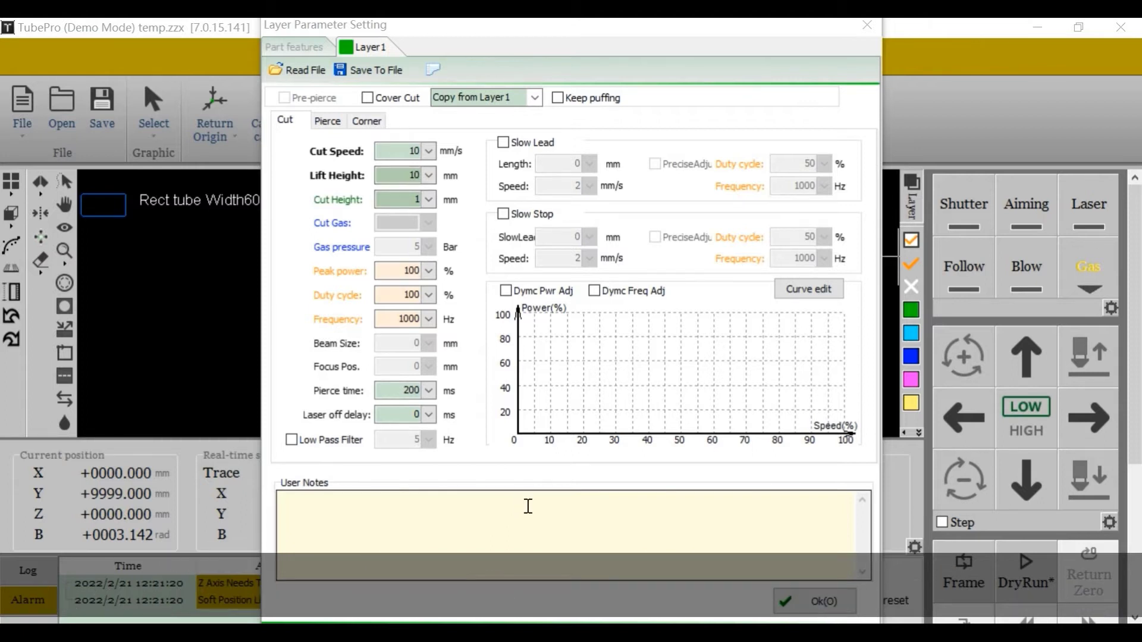
left_click(294, 47)
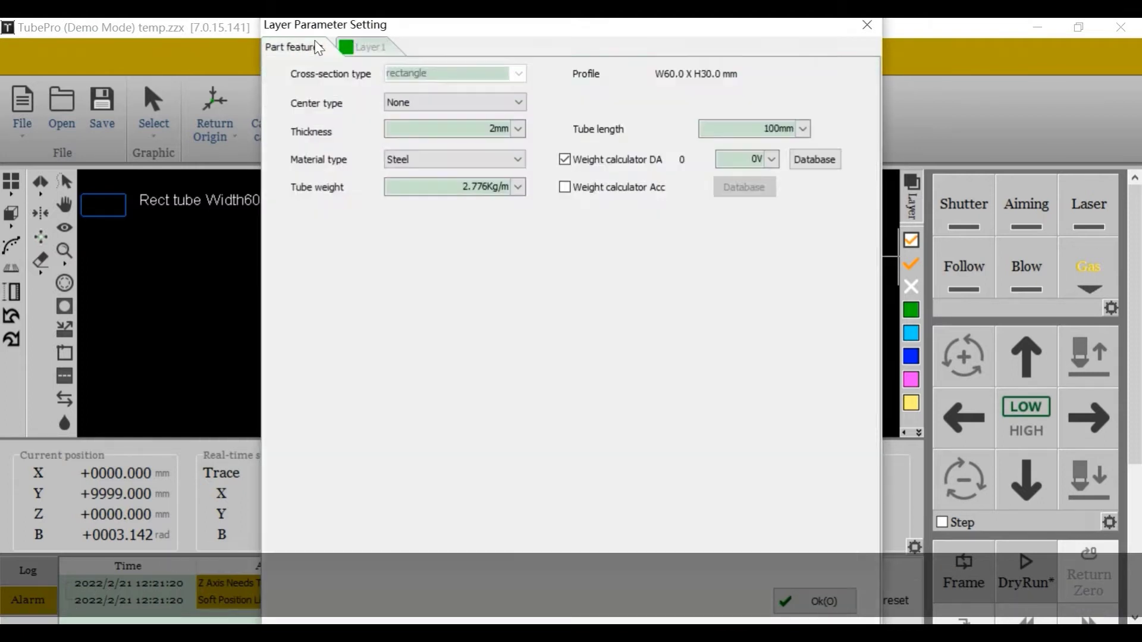
left_click(518, 104)
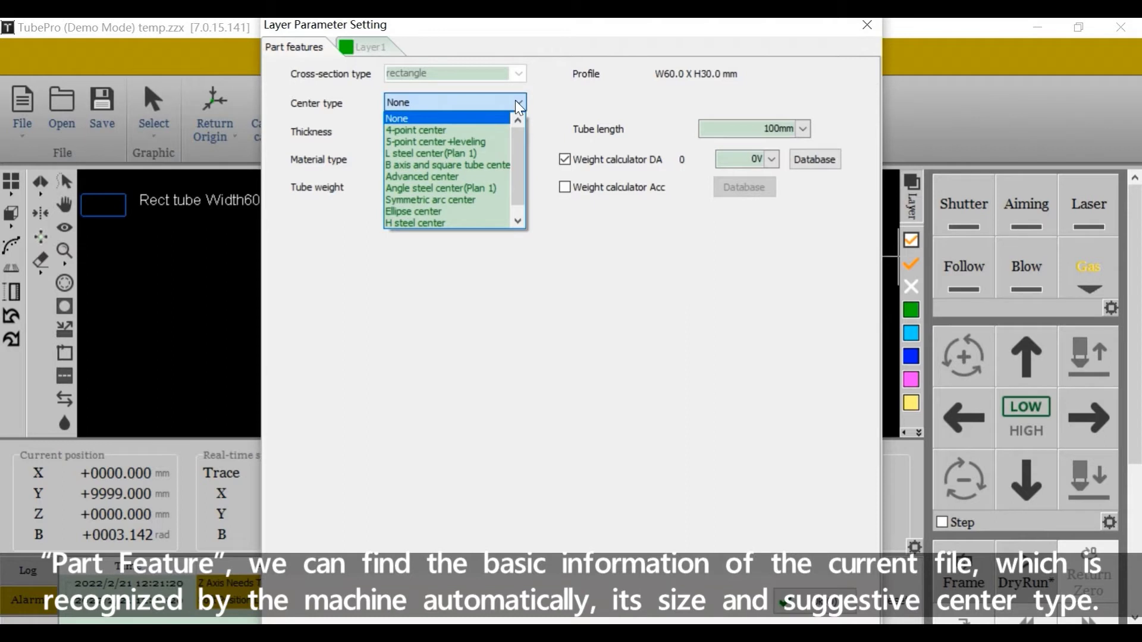
left_click(517, 104)
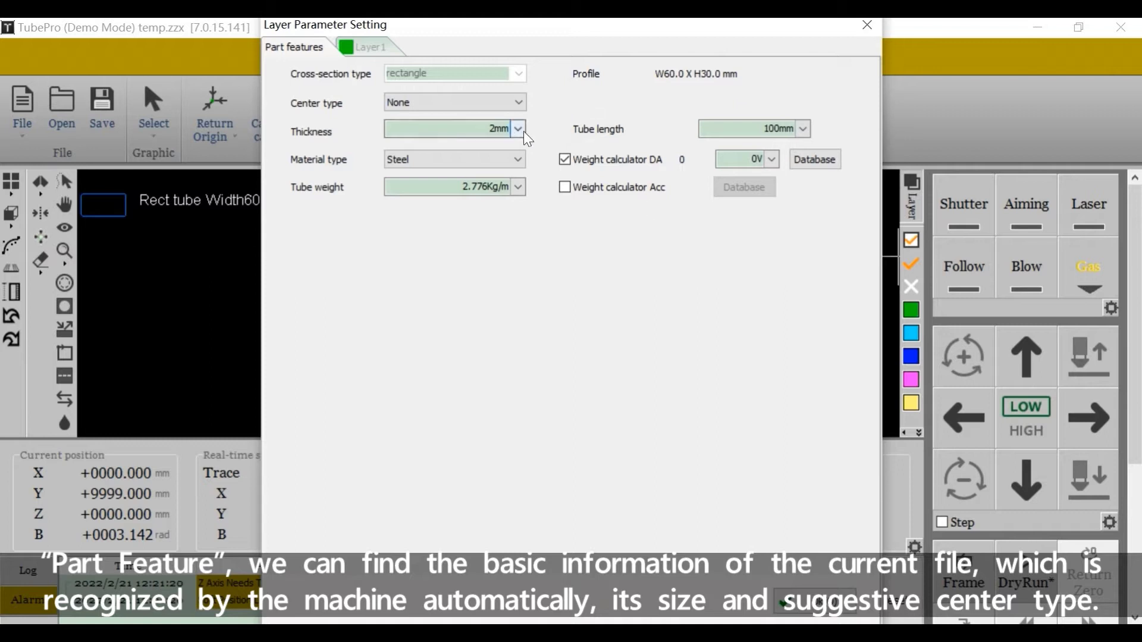
left_click(518, 102)
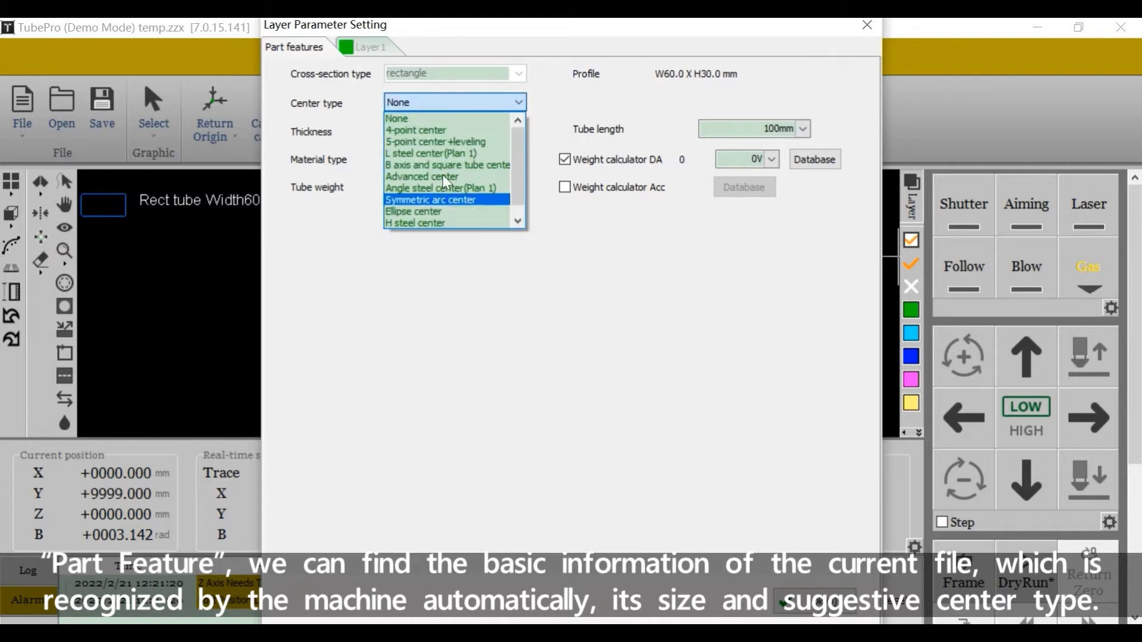
left_click(544, 292)
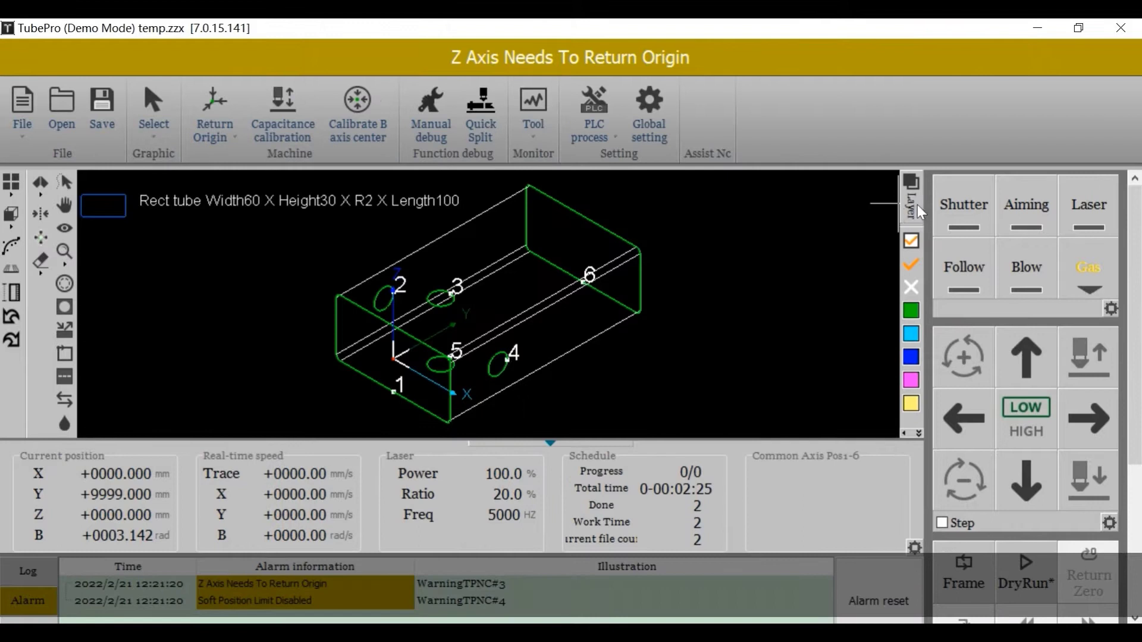
left_click(918, 206)
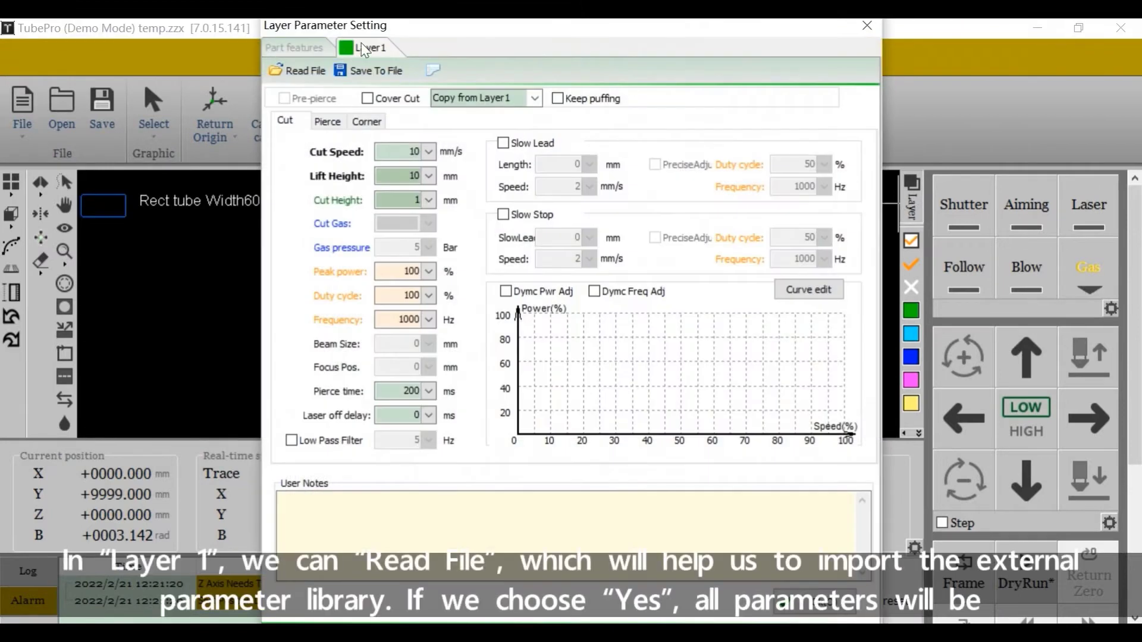
left_click(300, 72)
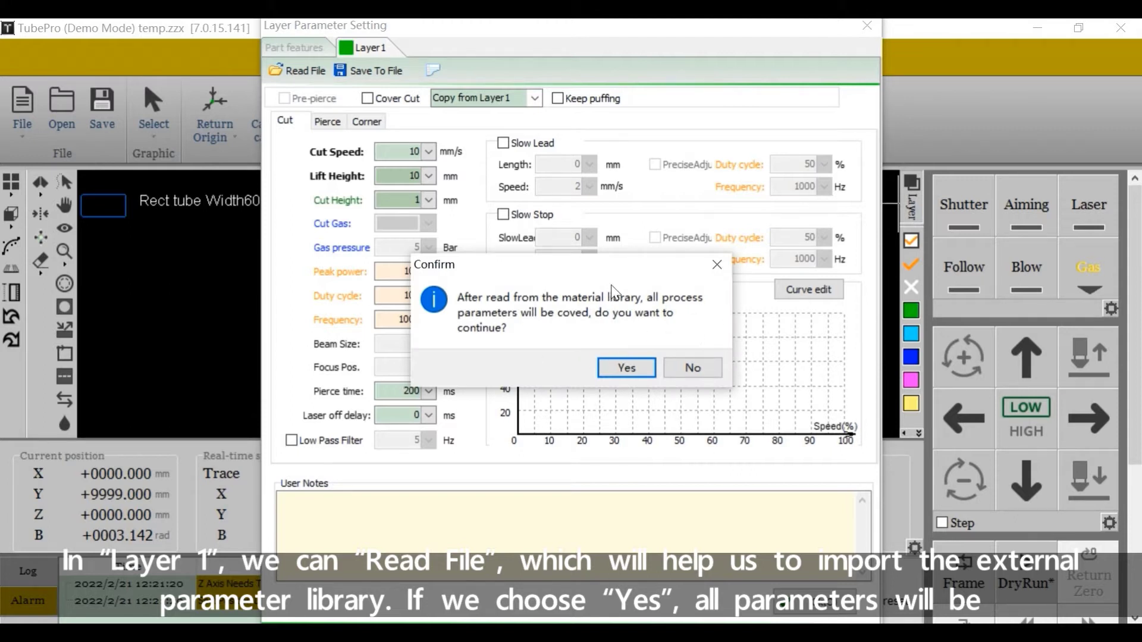
left_click(632, 369)
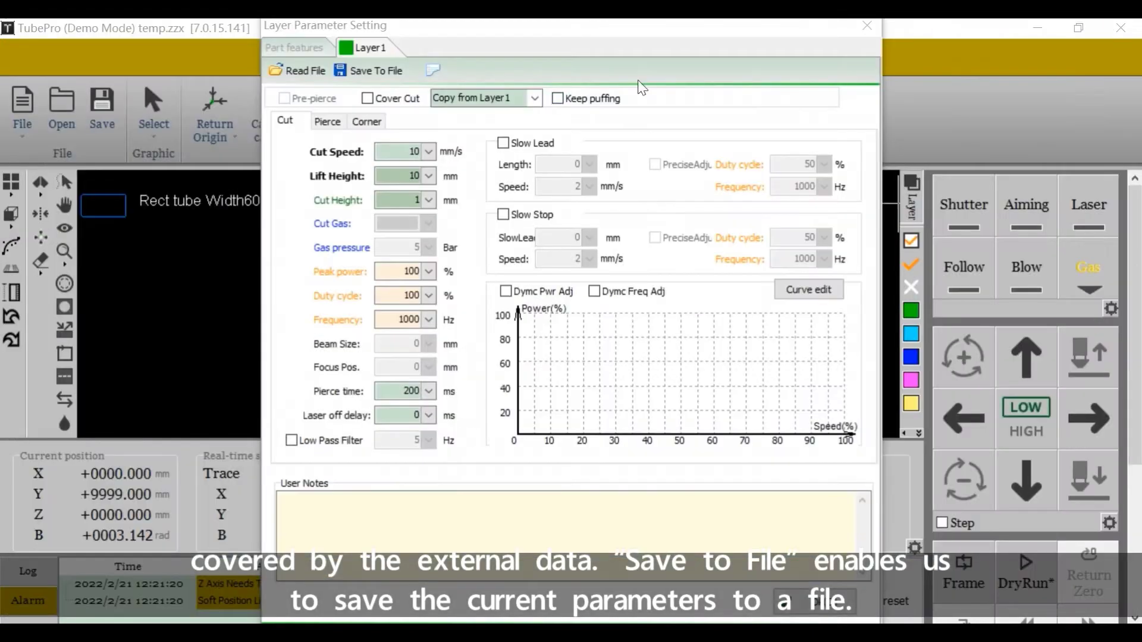
left_click(376, 71)
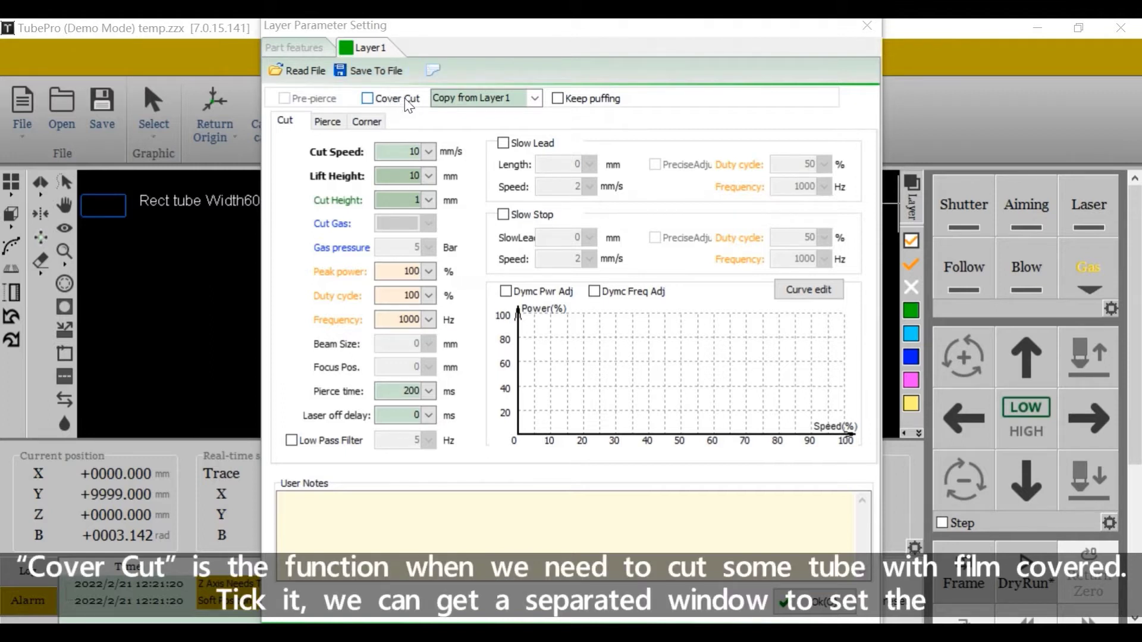
Enable Cover Cut, inspect the Evaporation Layer parameters, then return to Layer1's Copy from list.
left_click(368, 99)
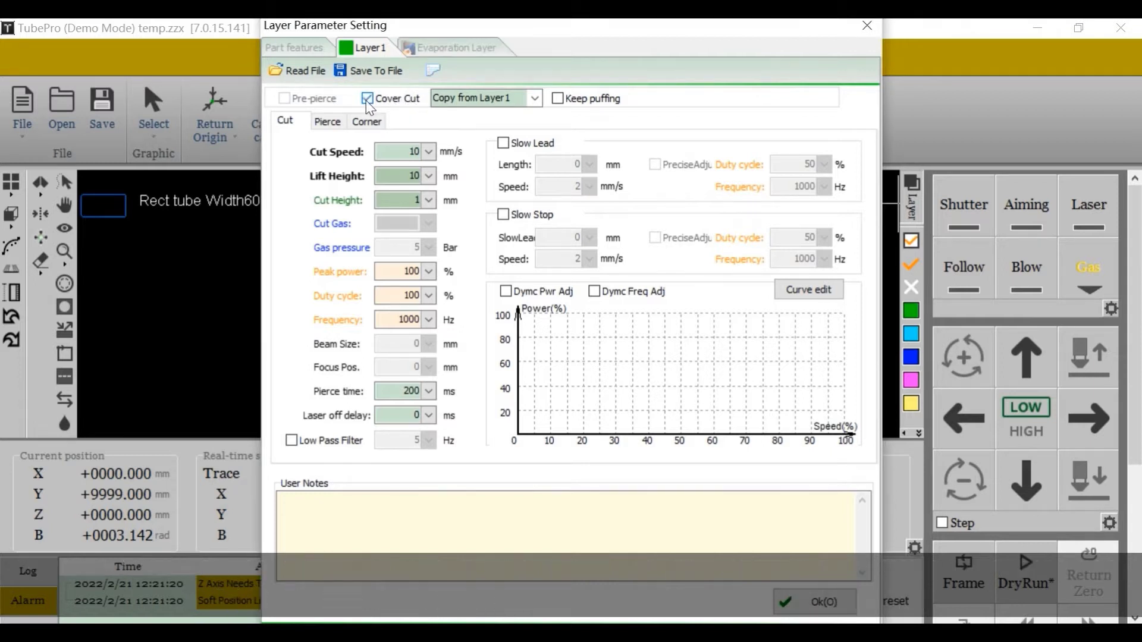
left_click(453, 49)
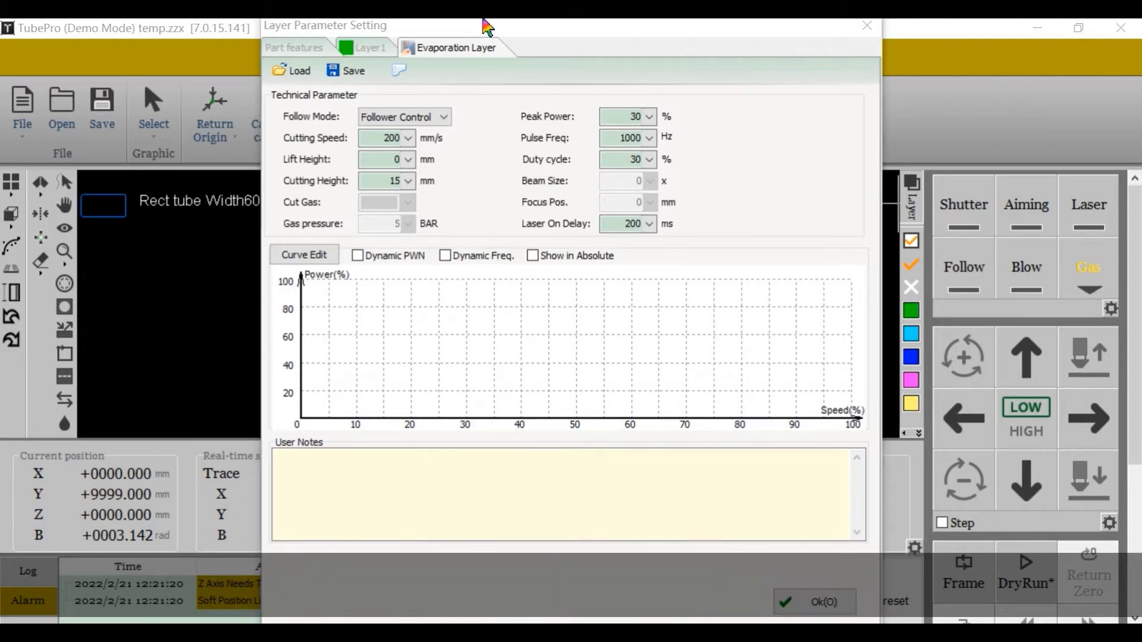
left_click(370, 50)
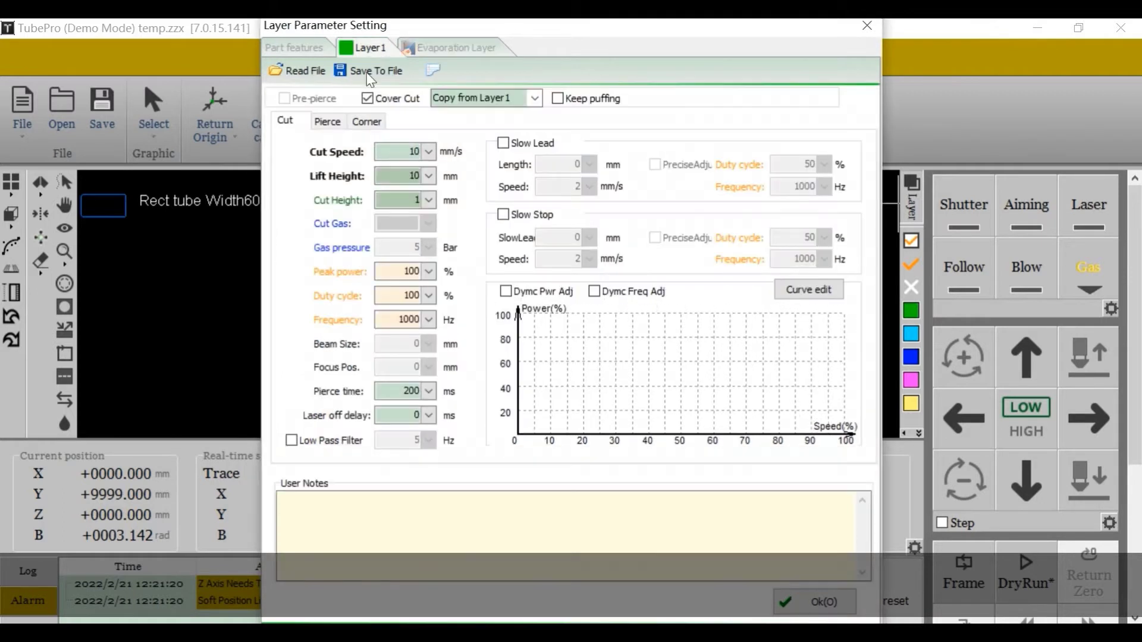
left_click(539, 100)
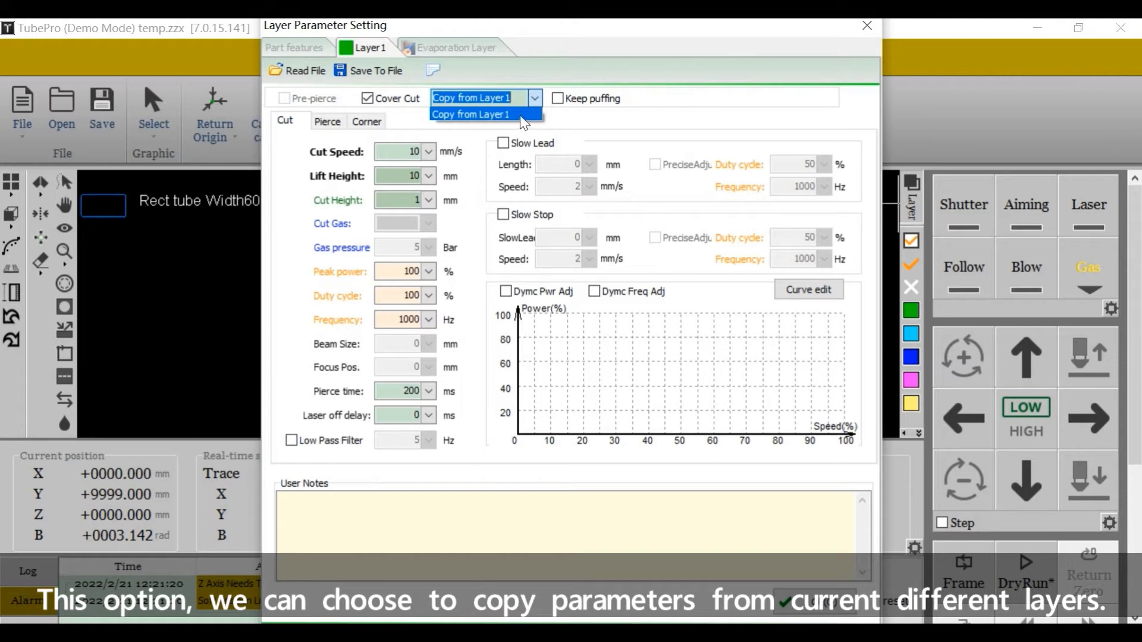
Move the far-end cut-off curve onto Layer2 and reopen the layer parameters for both layers.
left_click(867, 25)
left_click(867, 25)
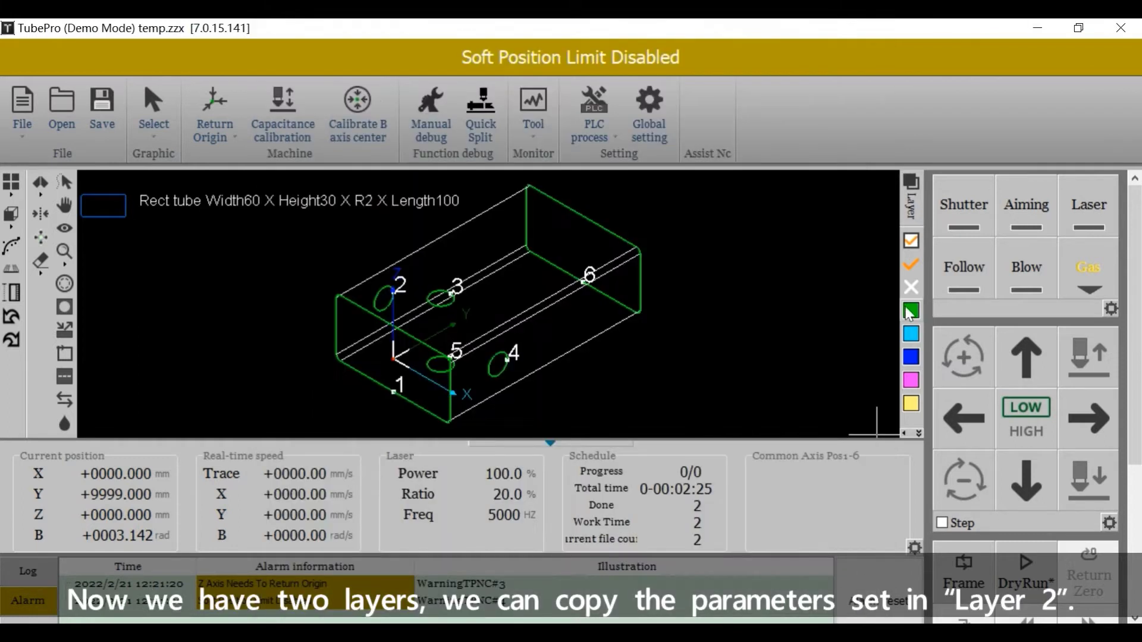
left_click(590, 225)
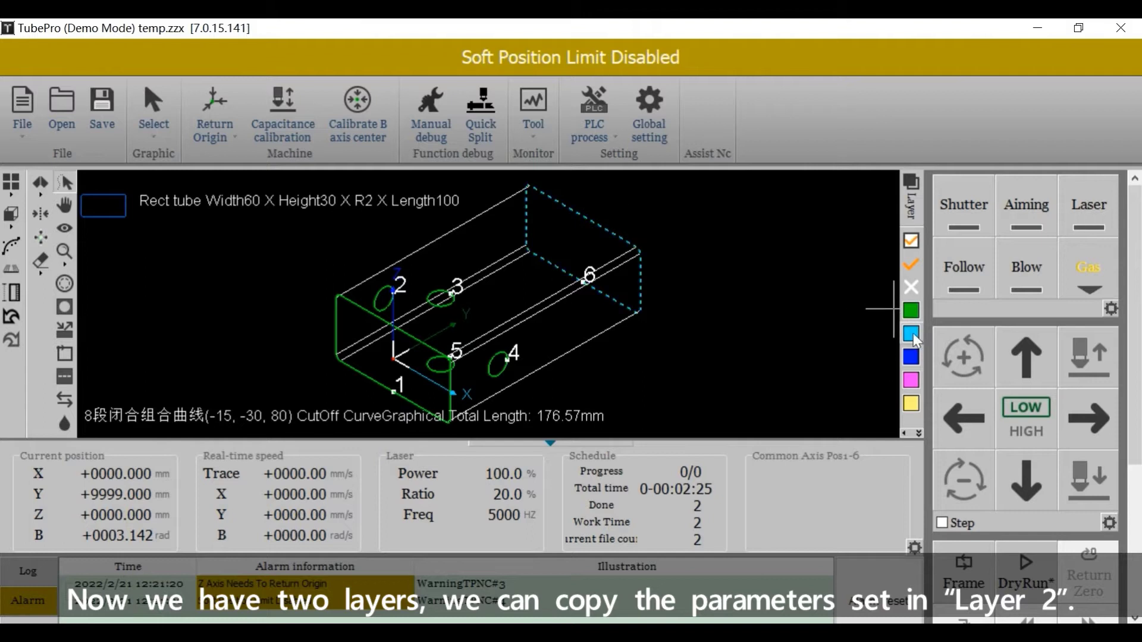
left_click(911, 201)
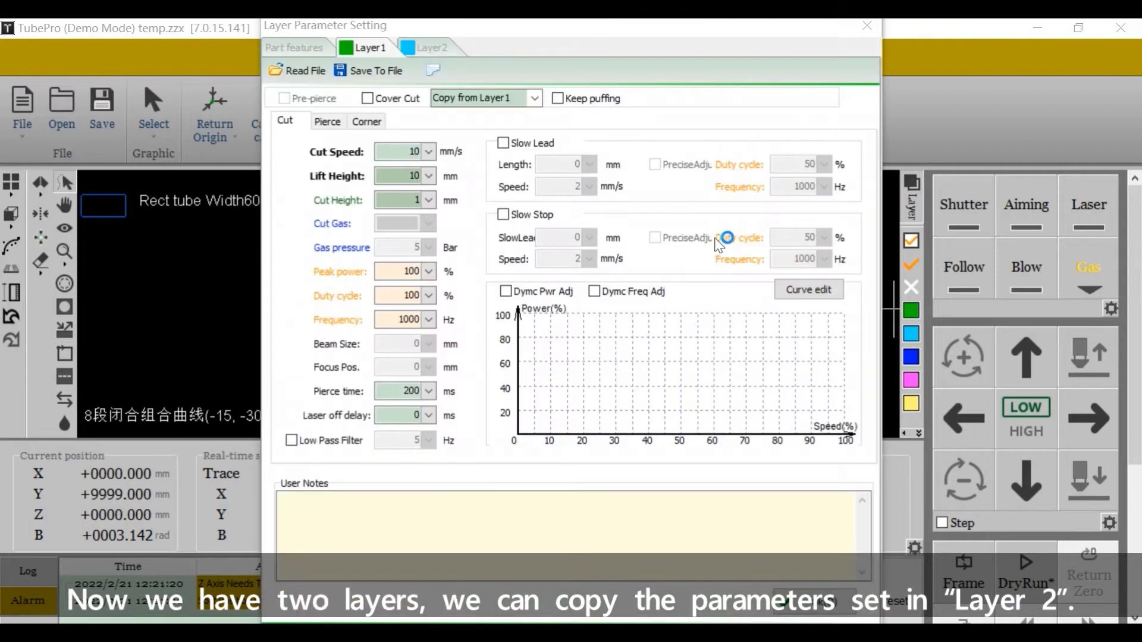
left_click(431, 52)
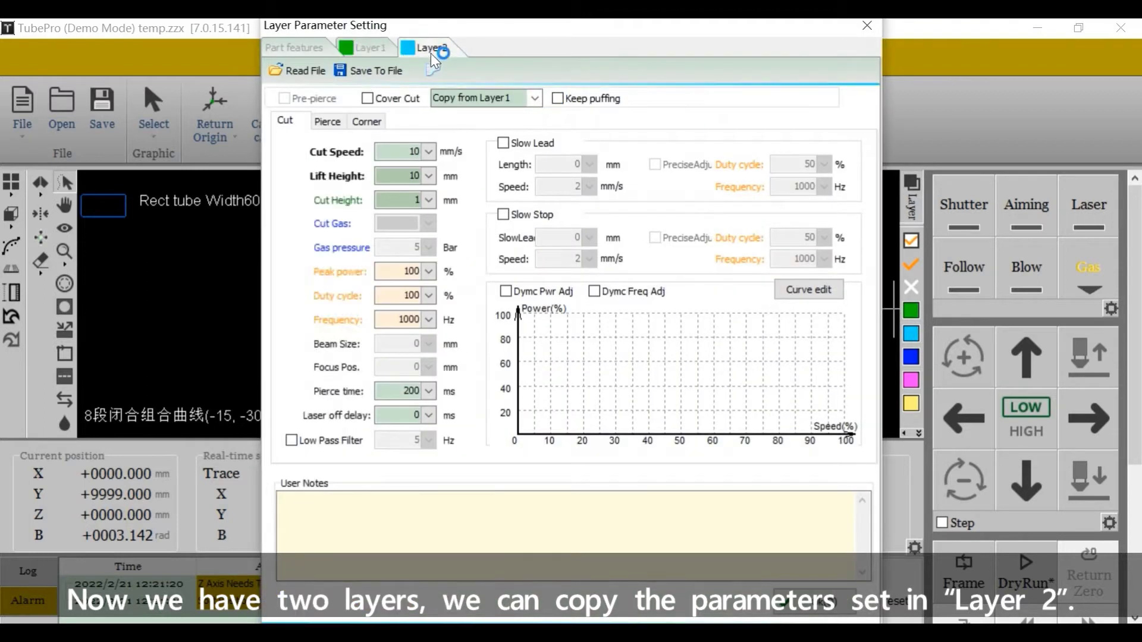
left_click(390, 49)
left_click(533, 97)
left_click(458, 72)
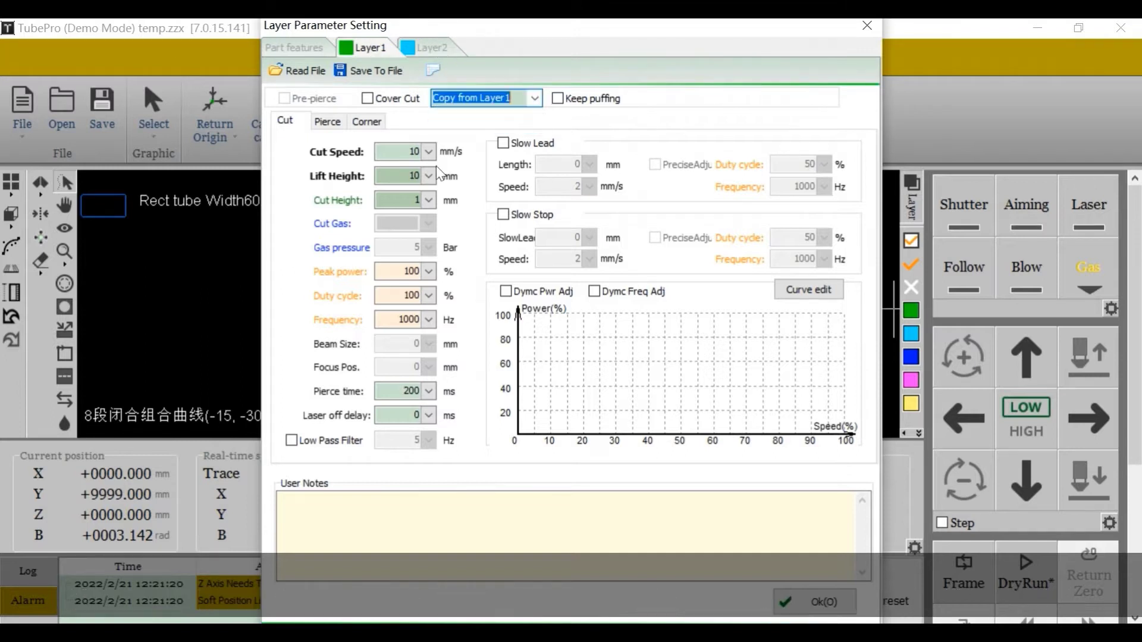
Set Layer2's cut speed to 20 mm/s, lift height to 20 mm and cut height to 5 mm.
left_click(435, 46)
key("BackSpace")
key("BackSpace")
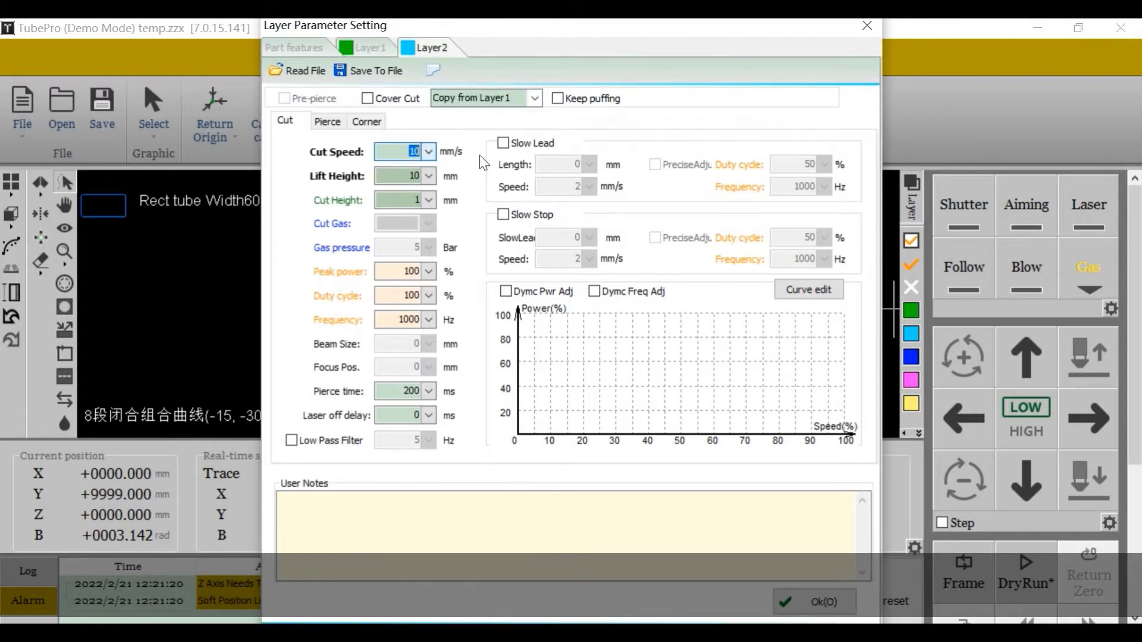
type("20")
key("Tab")
type("20")
key("Tab")
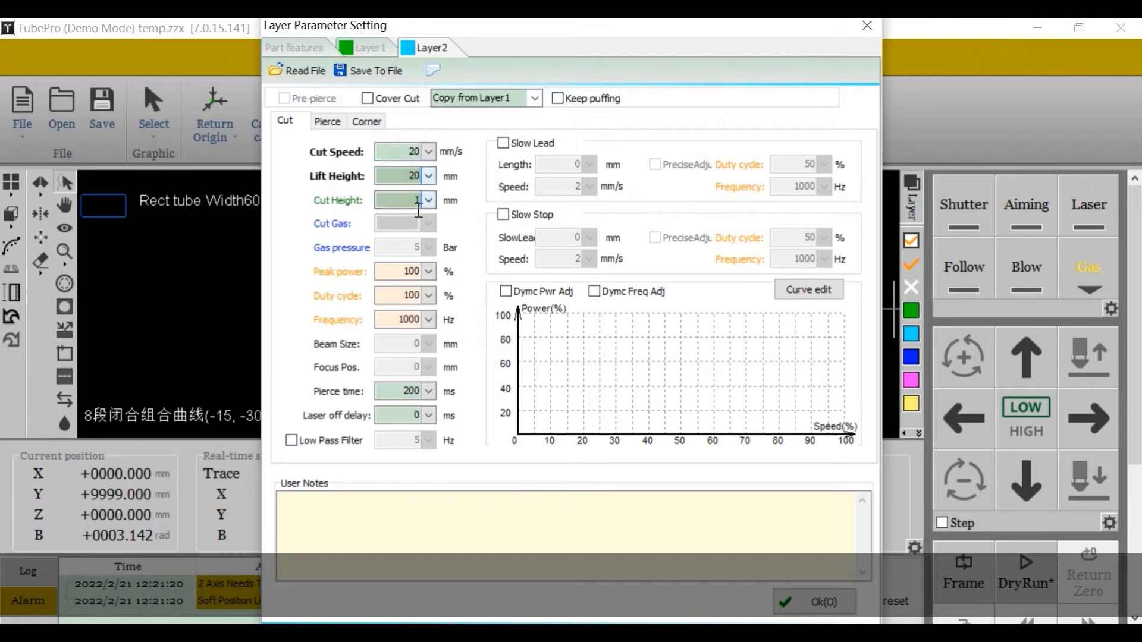
type("5")
Copy Layer2's parameters into Layer1 via Copy from, then recheck Layer2's settings.
left_click(368, 48)
left_click(535, 97)
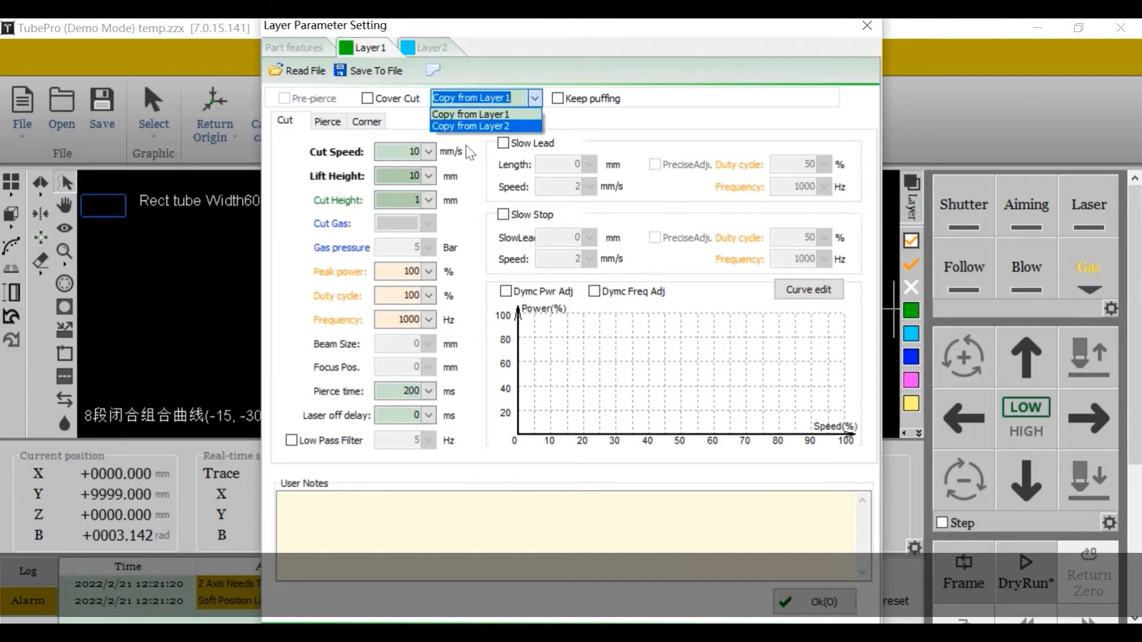
left_click(501, 125)
left_click(623, 354)
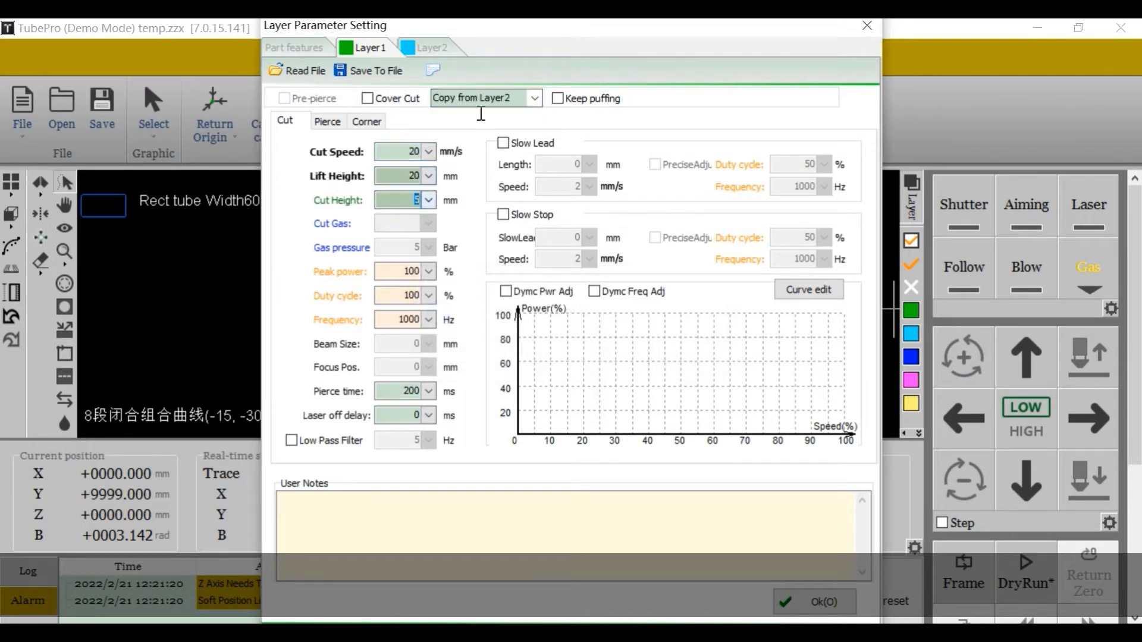
left_click(440, 48)
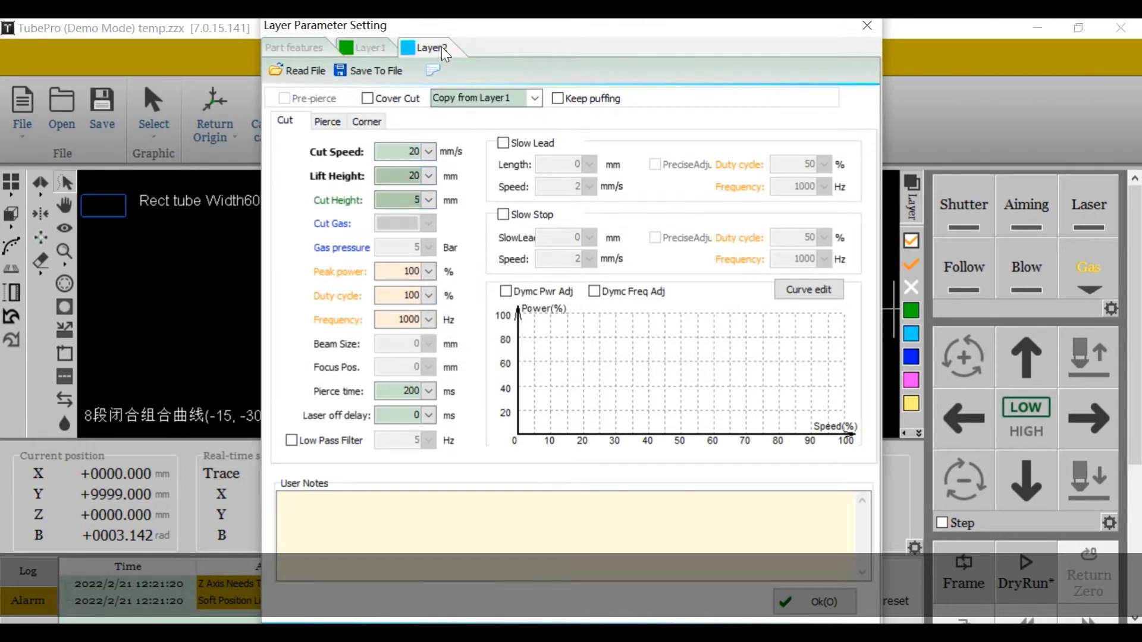
left_click(558, 98)
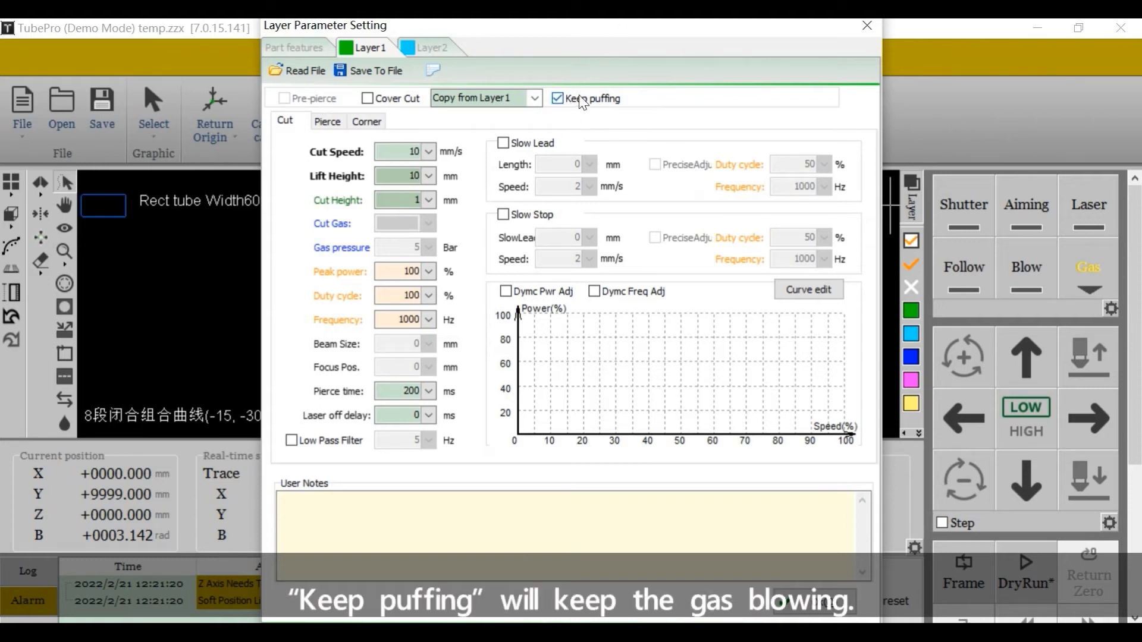
left_click(335, 123)
left_click(287, 122)
left_click(326, 123)
left_click(290, 124)
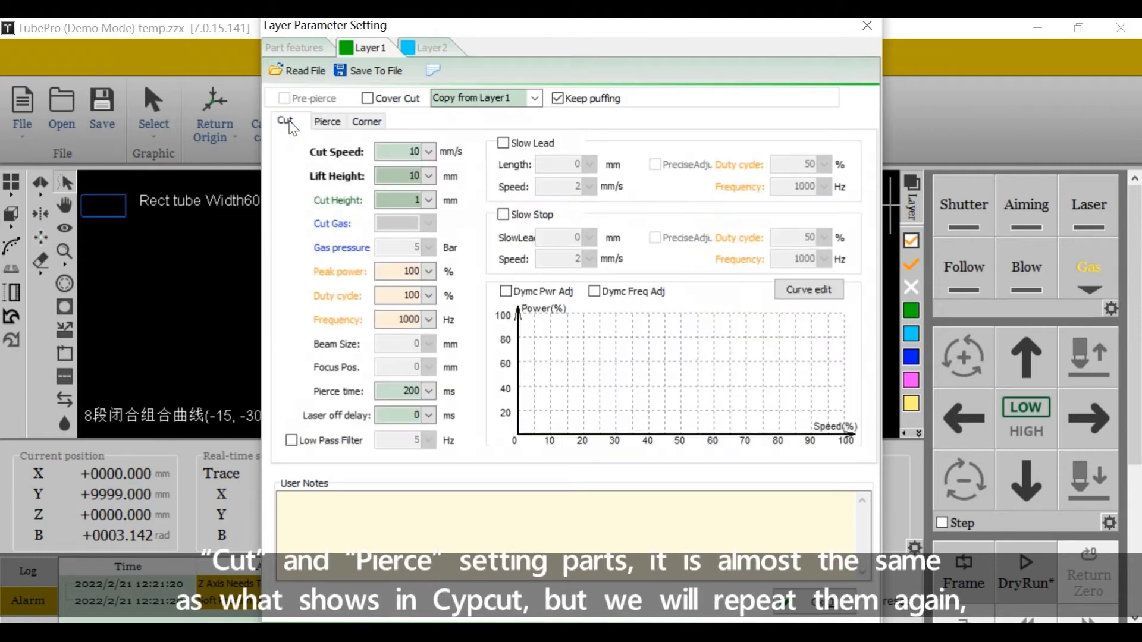
left_click(324, 123)
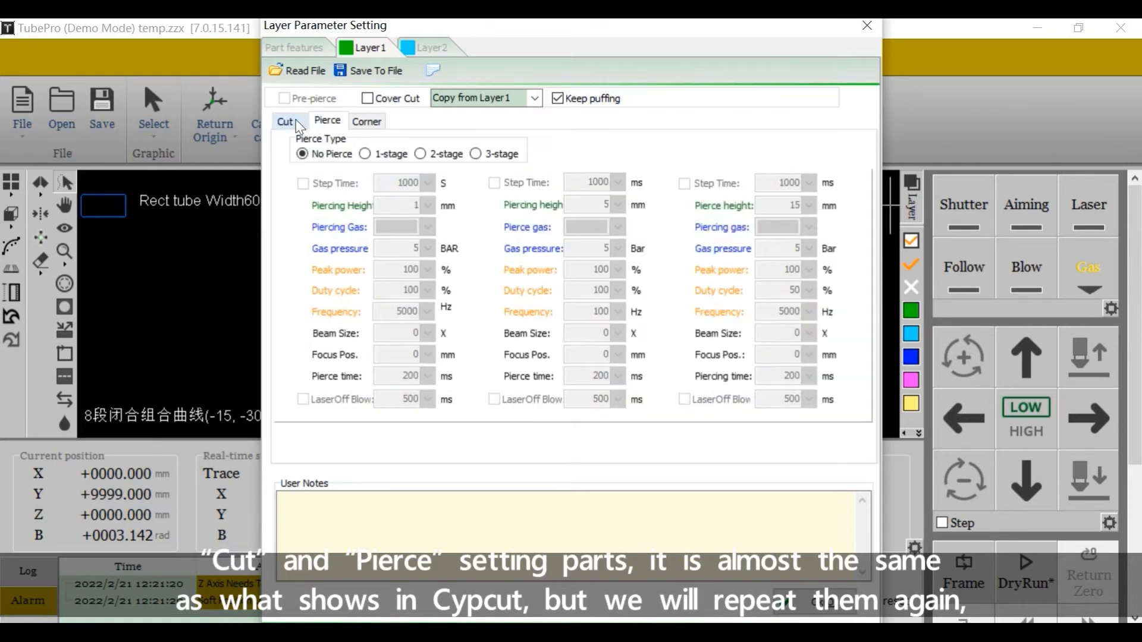
left_click(294, 121)
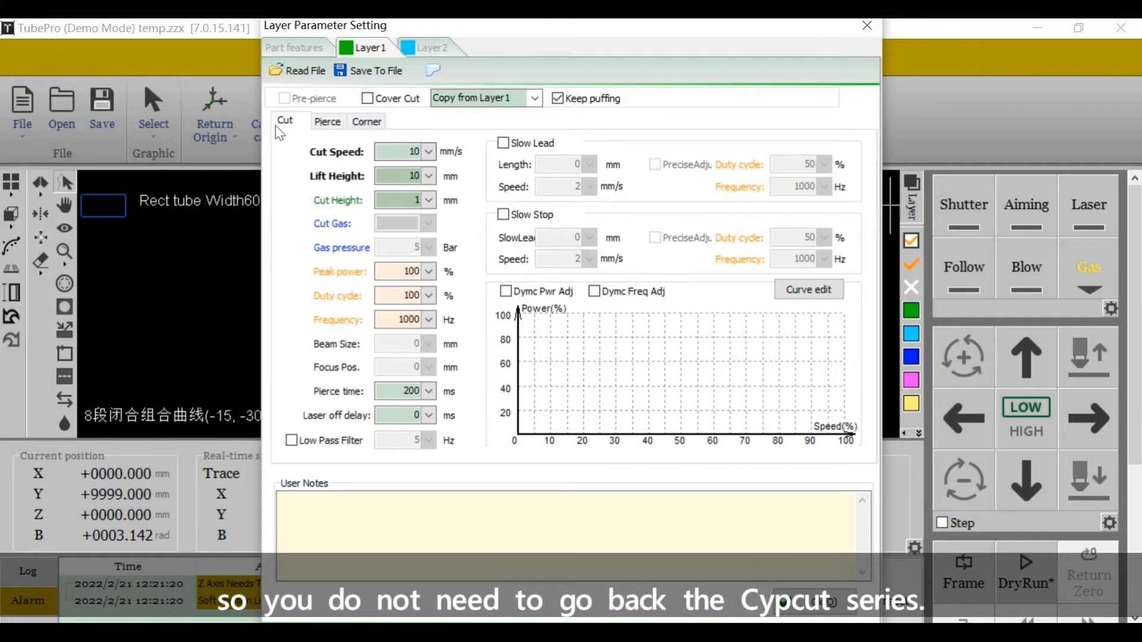
double_click(413, 151)
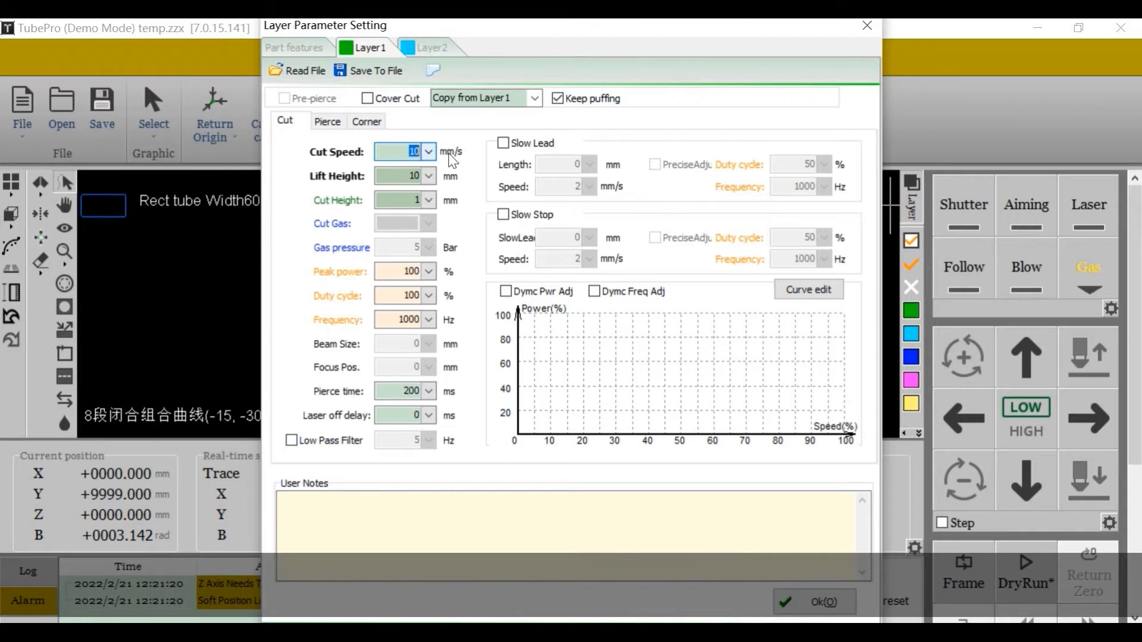
left_click(408, 177)
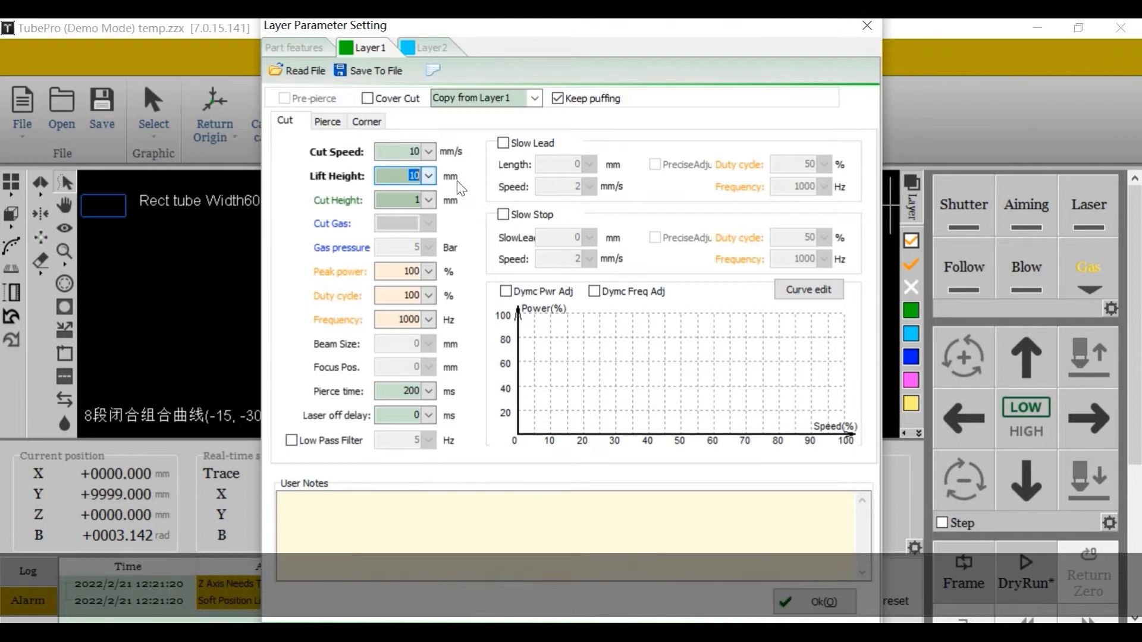
key("Tab")
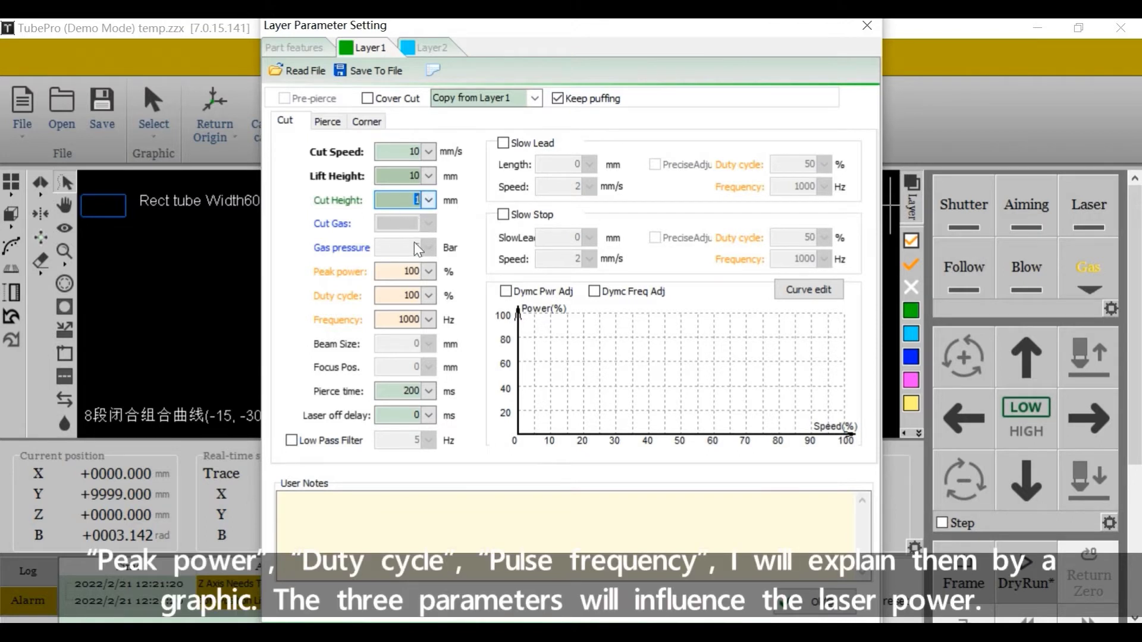
Enter 50 in Layer1's Duty cycle field, leaving peak power at 100% and frequency at 1000 Hz.
left_click(410, 274)
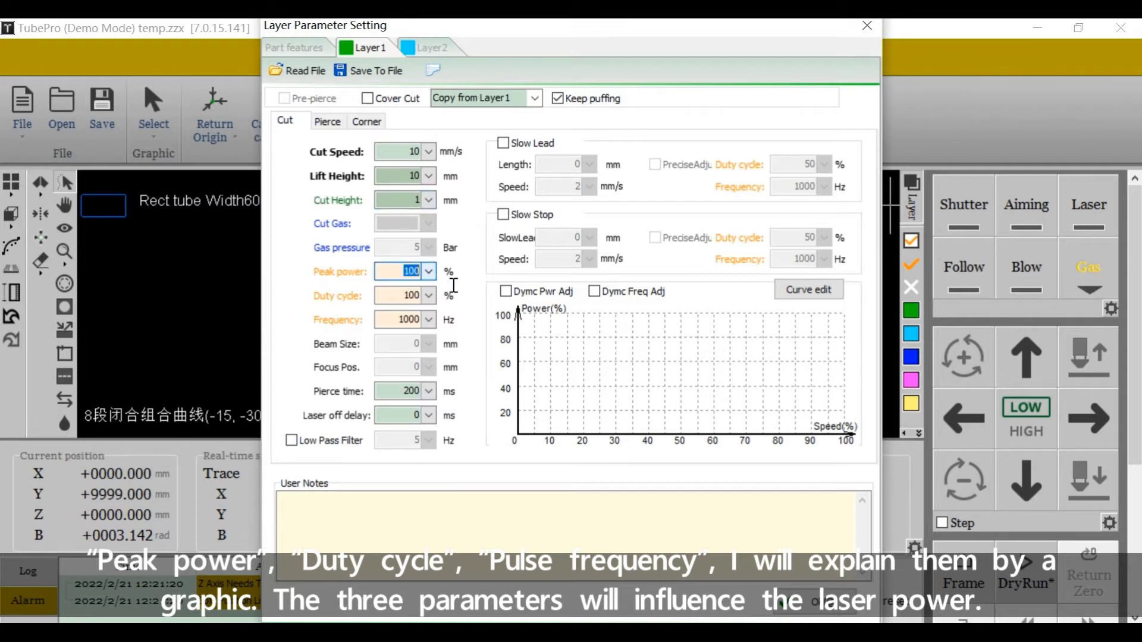
key("Tab")
key("Tab")
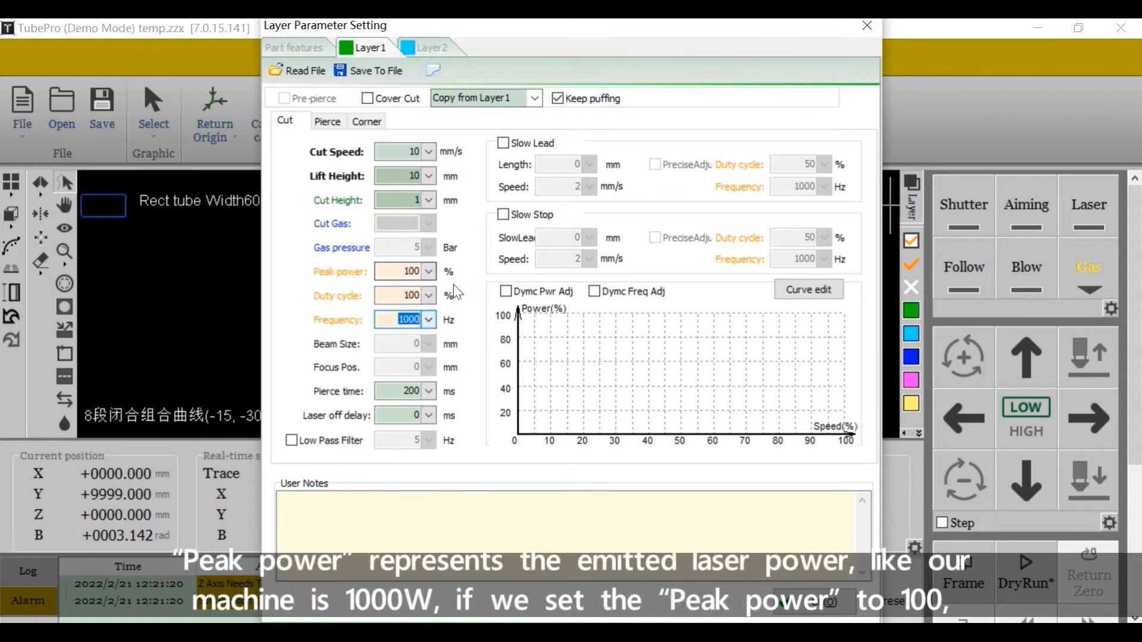
key("shift+Tab")
key("shift+Tab")
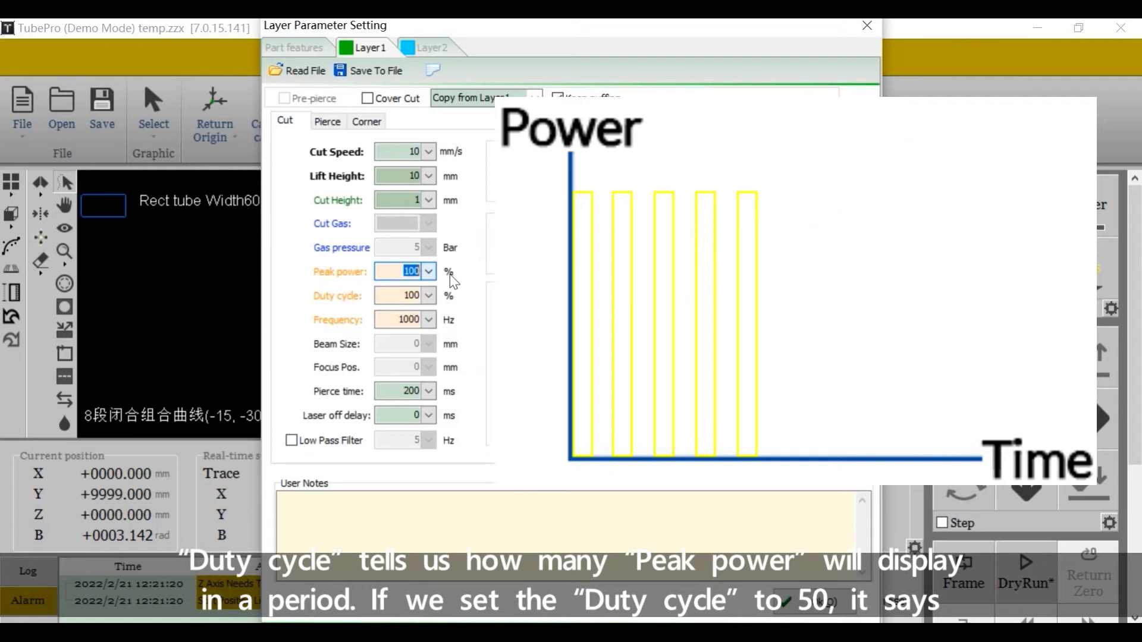
key("Tab")
type("5")
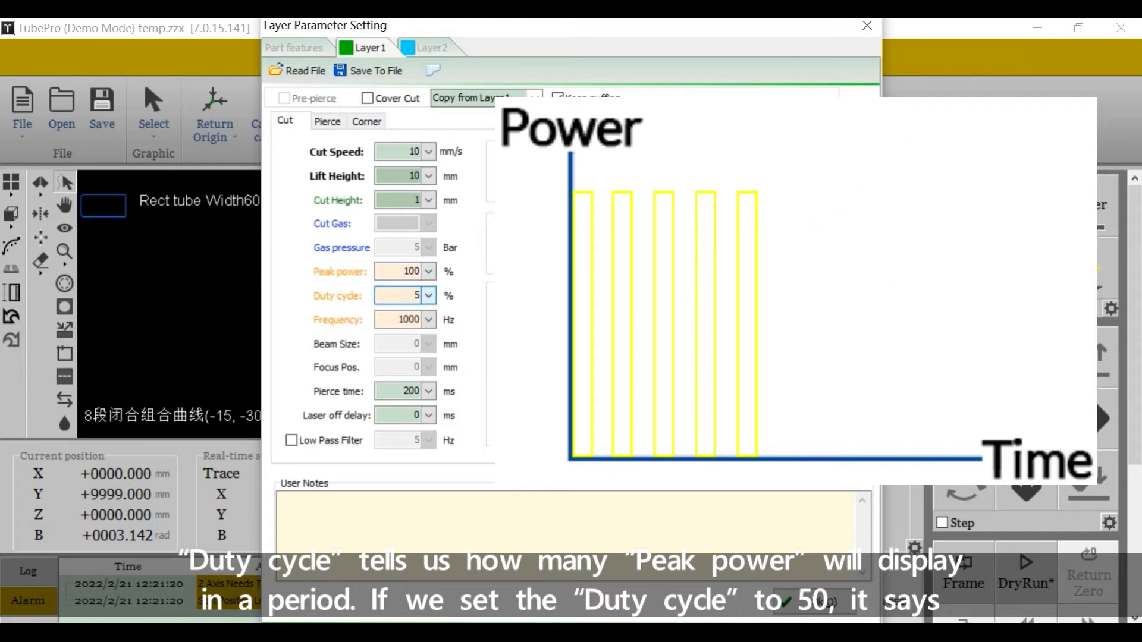
type("0")
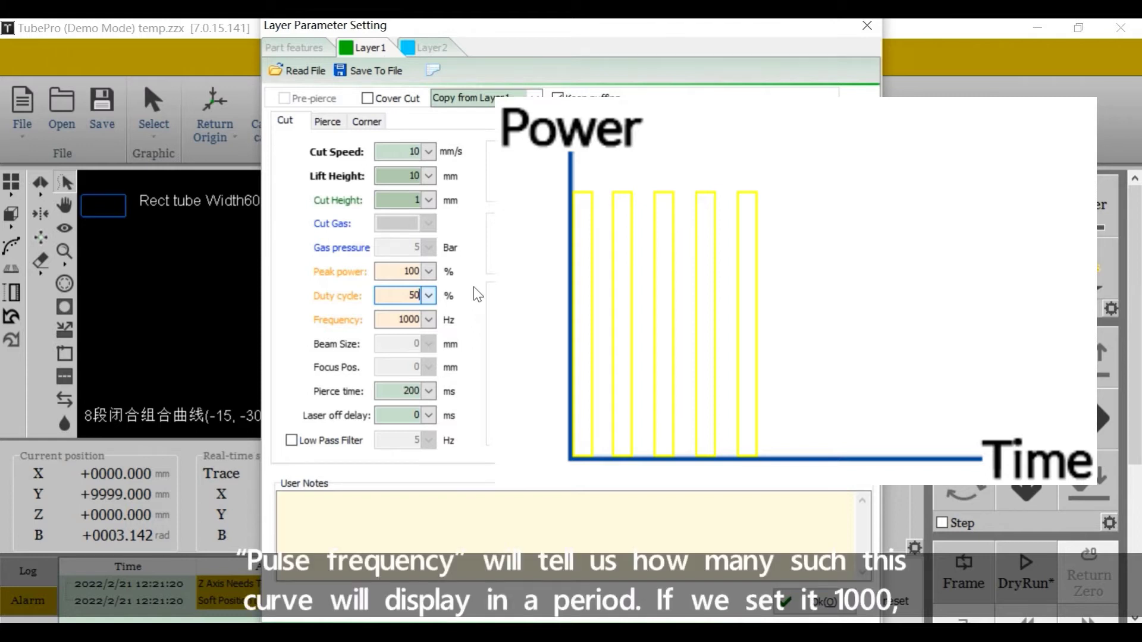
Enter 200 in Layer1's Laser off delay field, just below Frequency.
double_click(407, 320)
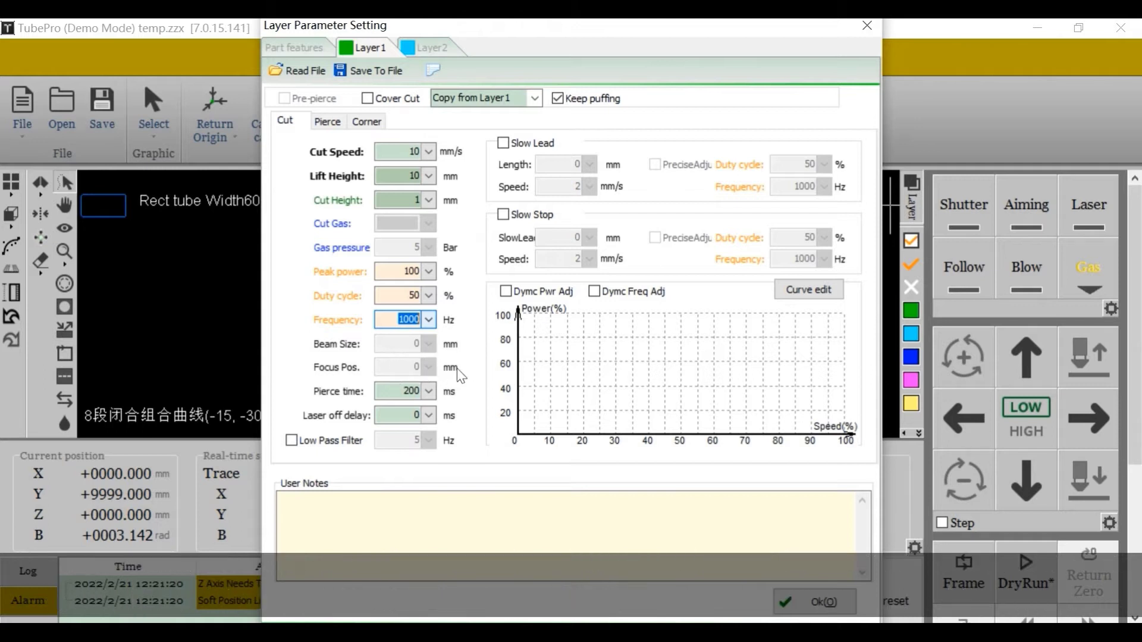
key("Tab")
key("Tab")
type("200")
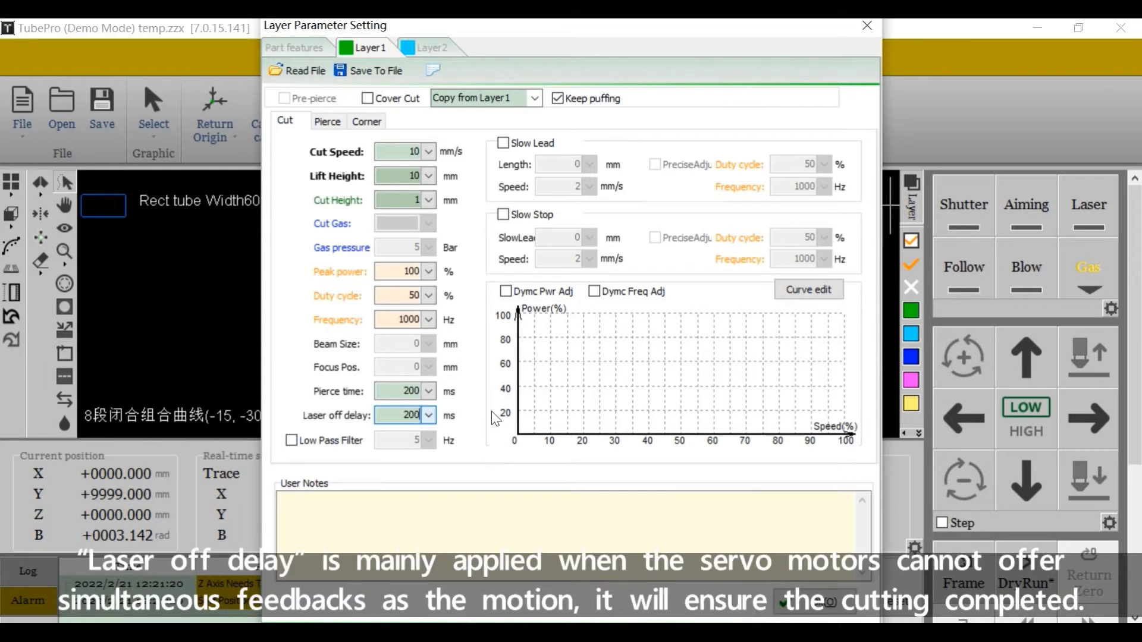
double_click(414, 423)
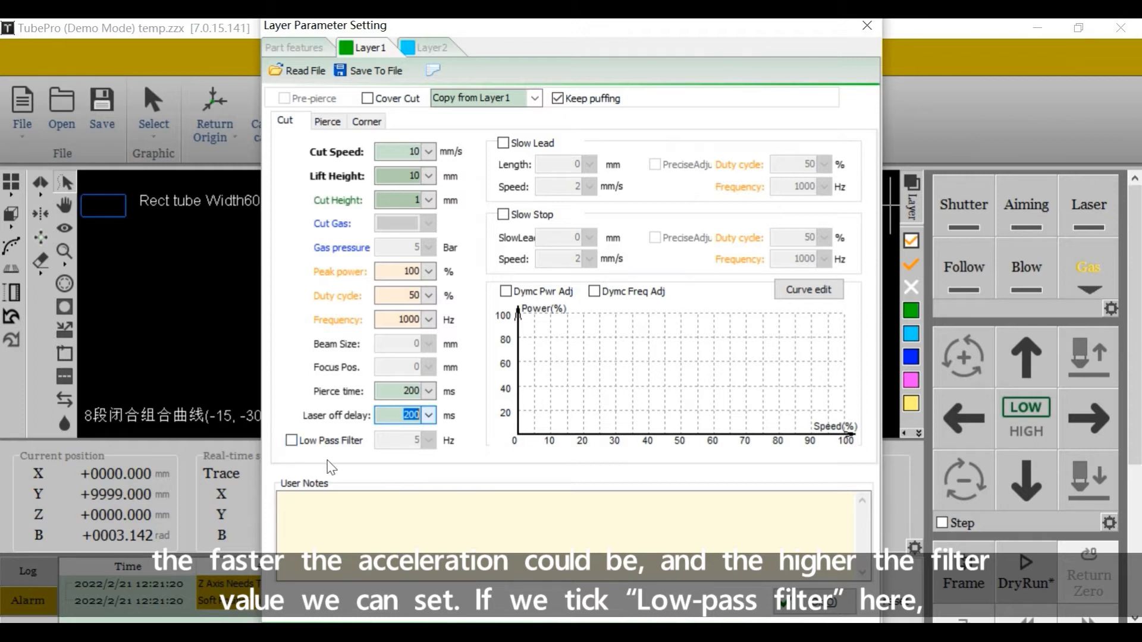
left_click(292, 441)
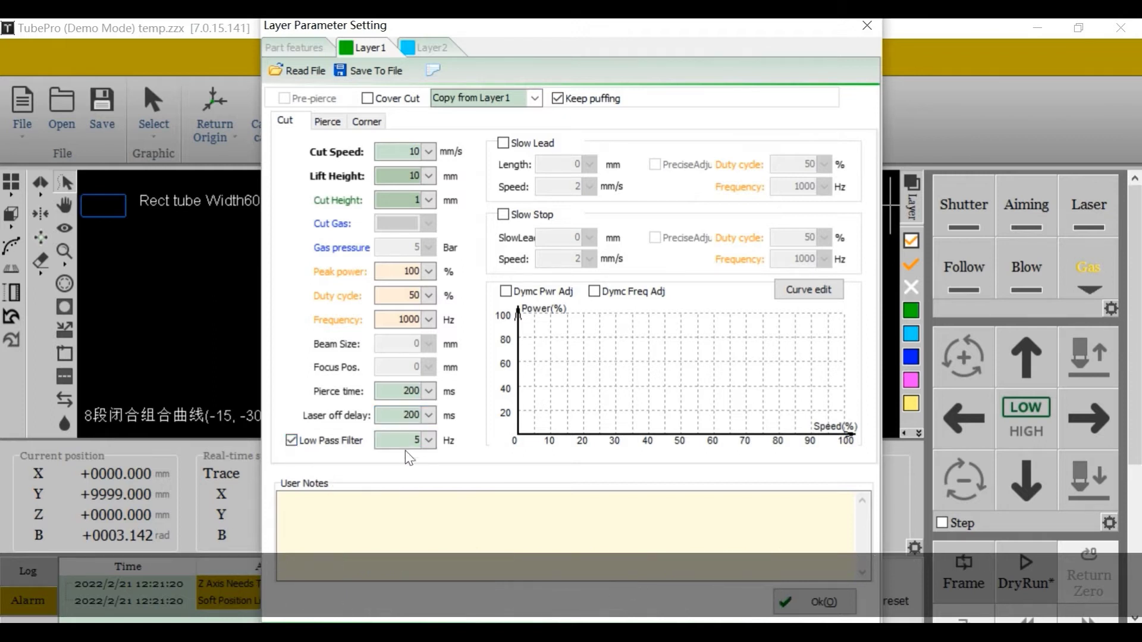
left_click(292, 441)
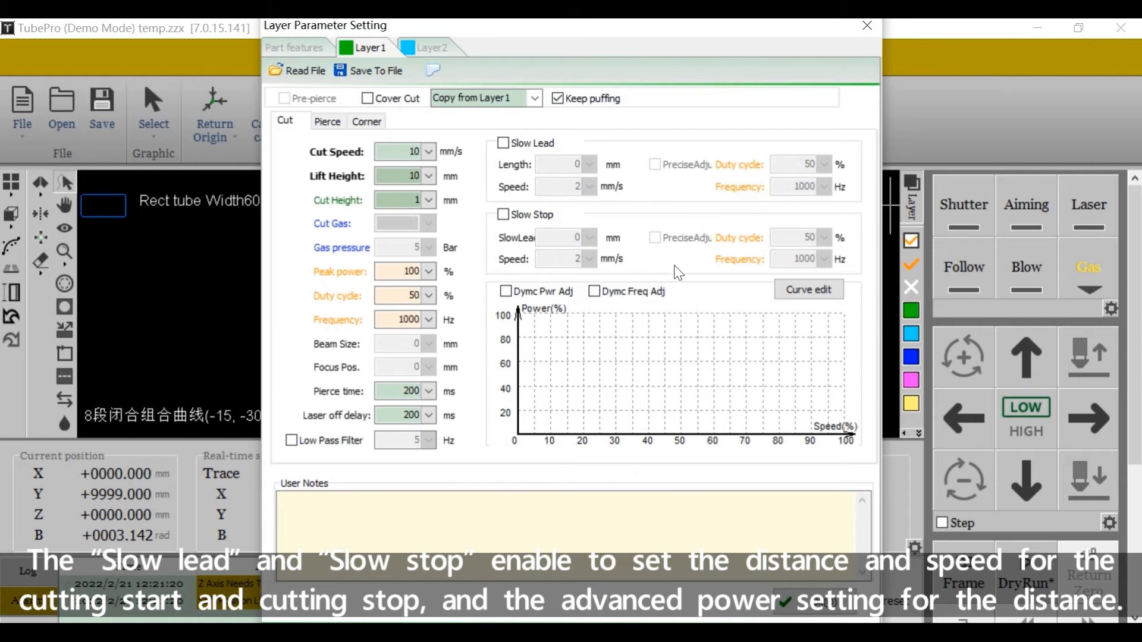
Enable Slow Lead and Slow Stop, both with PreciseAdju at 50% duty cycle and 1000 Hz.
left_click(504, 144)
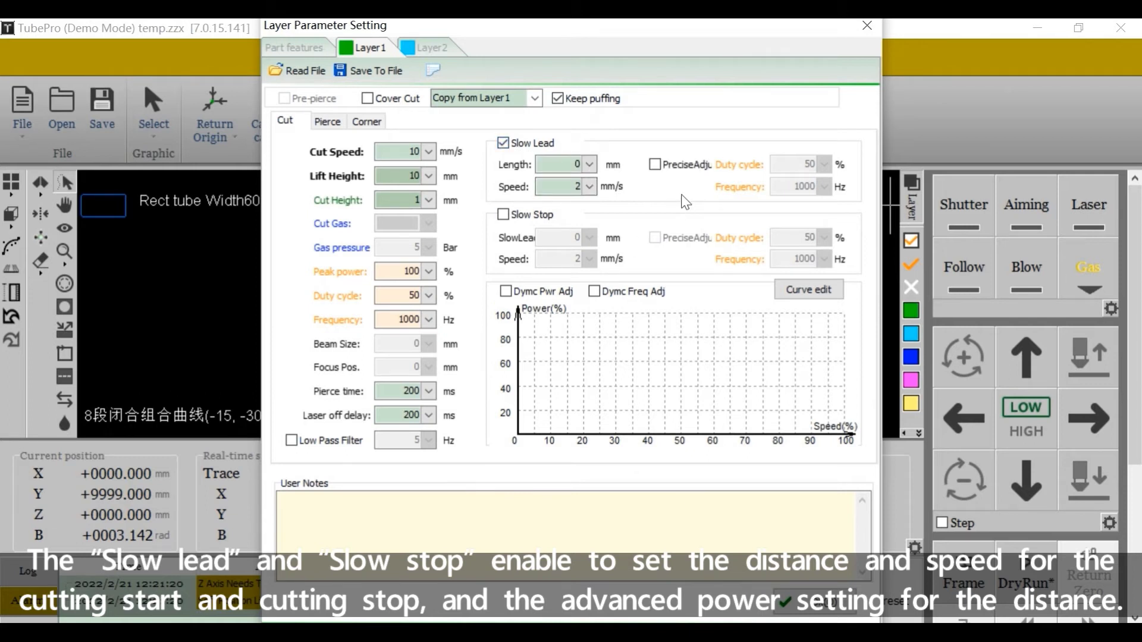
left_click(511, 218)
left_click(655, 165)
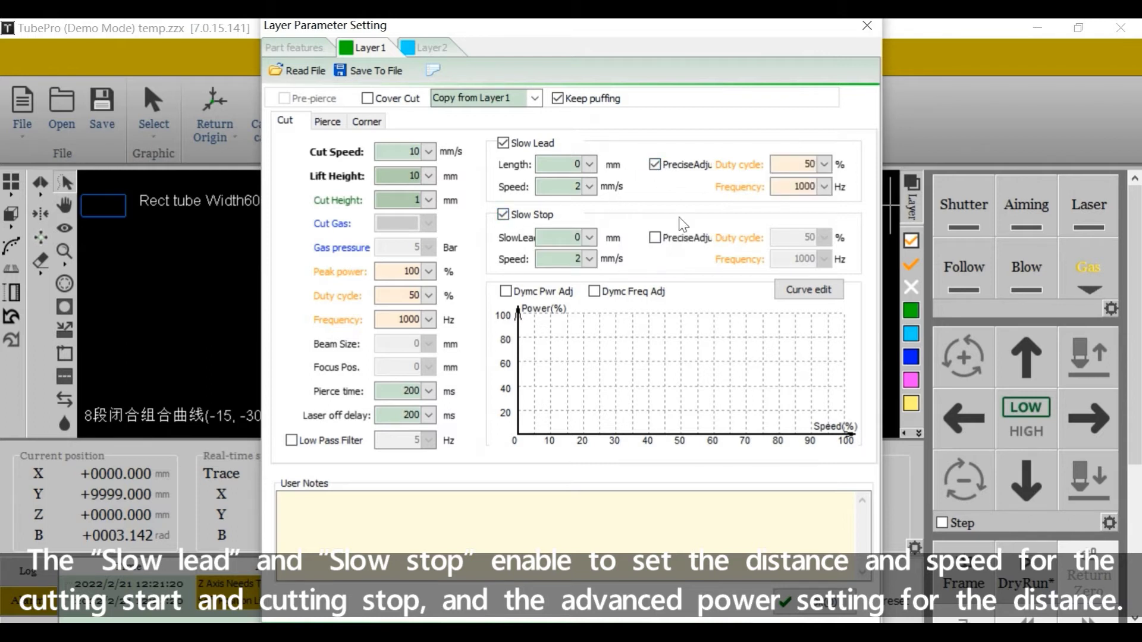
left_click(654, 238)
left_click(797, 164)
left_click(803, 186)
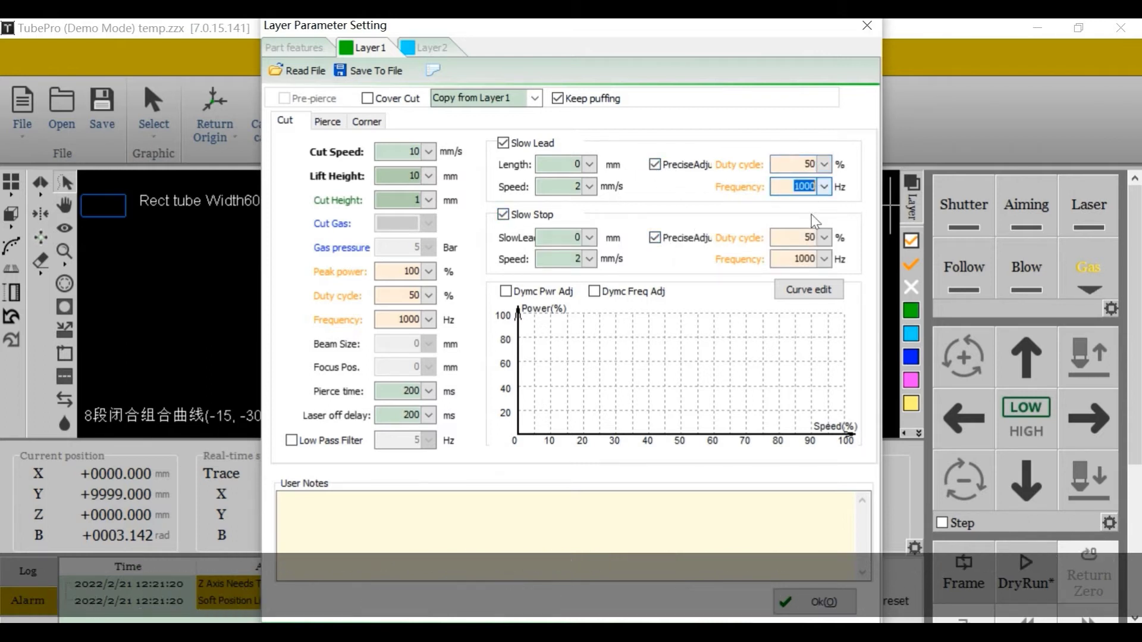
key("Tab")
key("Tab")
key("Tab")
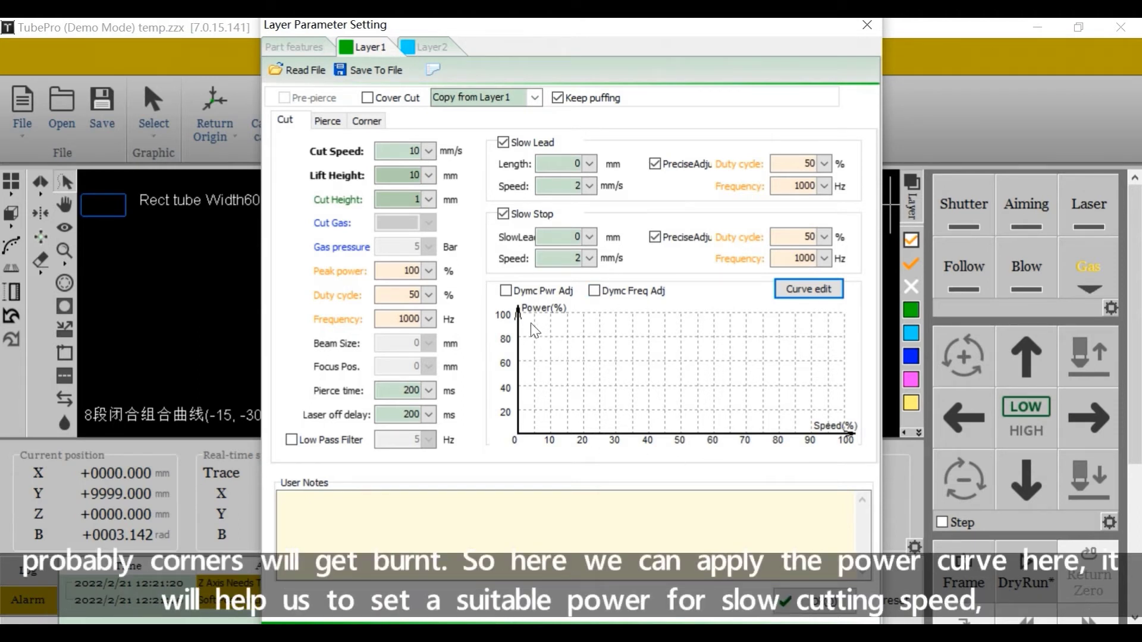
Enable Dymc Pwr Adj and Dymc Freq Adj, then bring up the power curve editor.
left_click(507, 291)
left_click(593, 291)
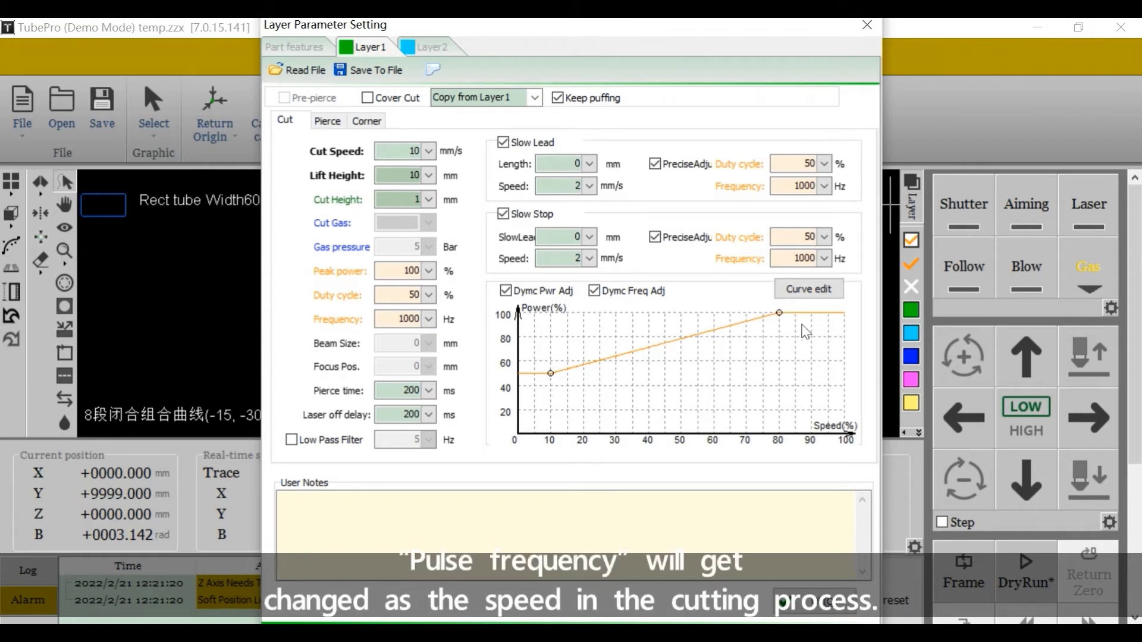
left_click(813, 289)
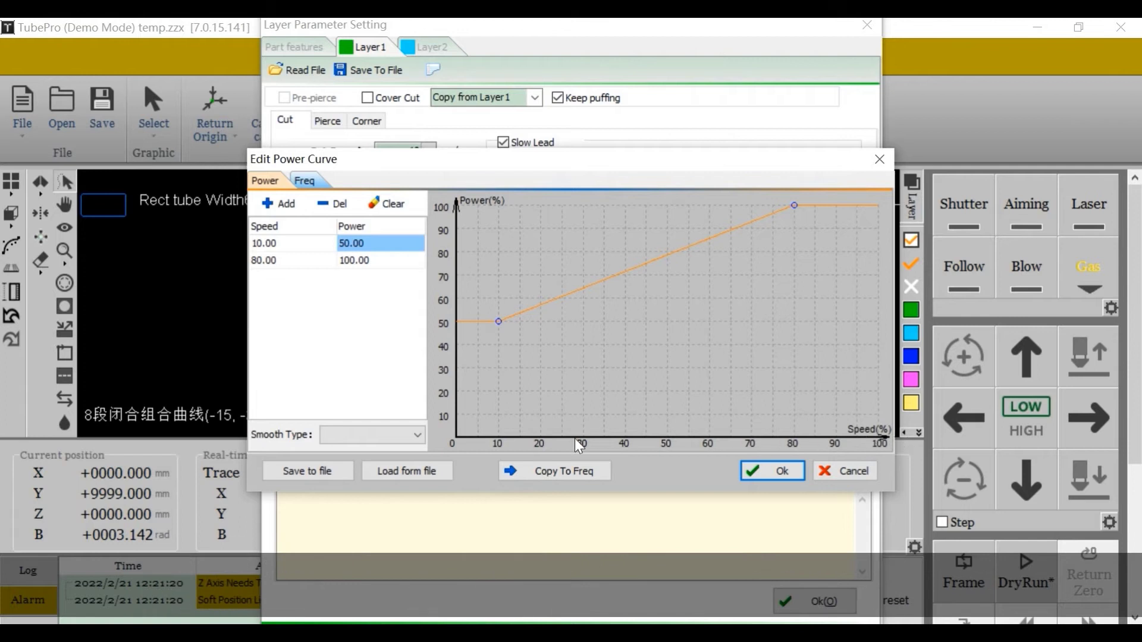
Reshape the power curve: first point to 19.23% at speed 9.53, top point to 100% at 90.04.
left_click(305, 181)
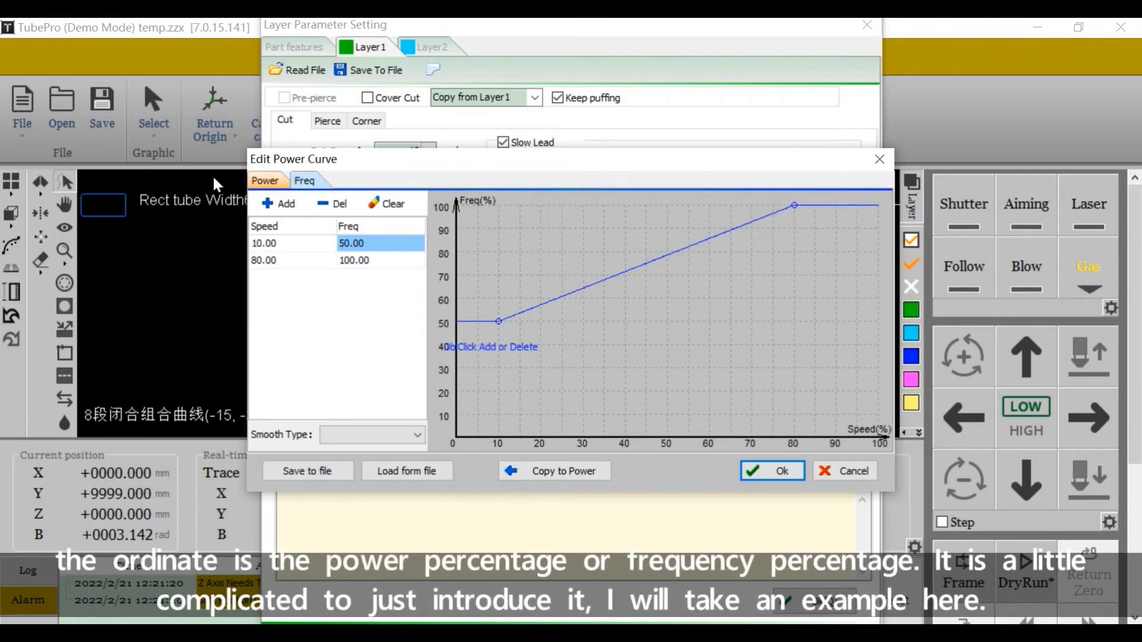
left_click(265, 182)
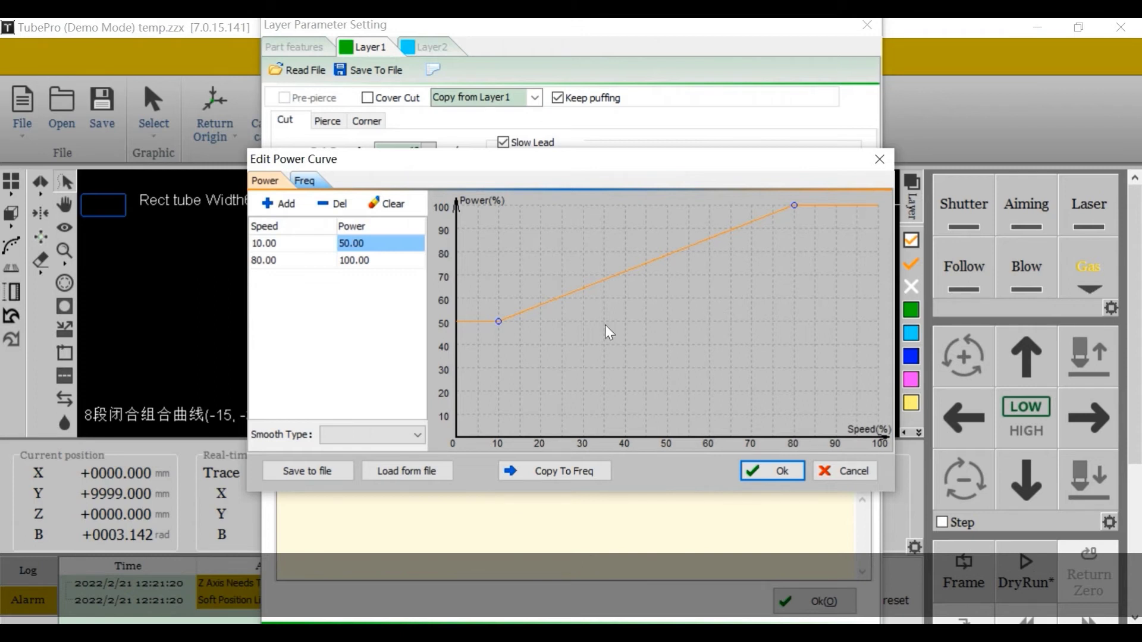
mouse_move(498, 323)
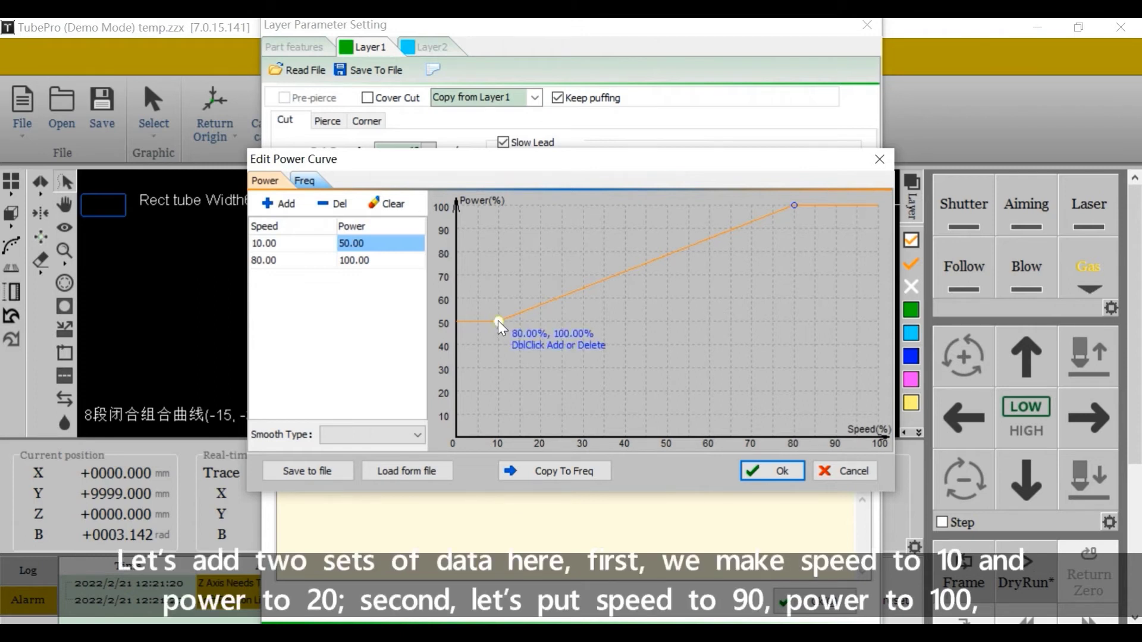
left_click_drag(498, 320, 497, 392)
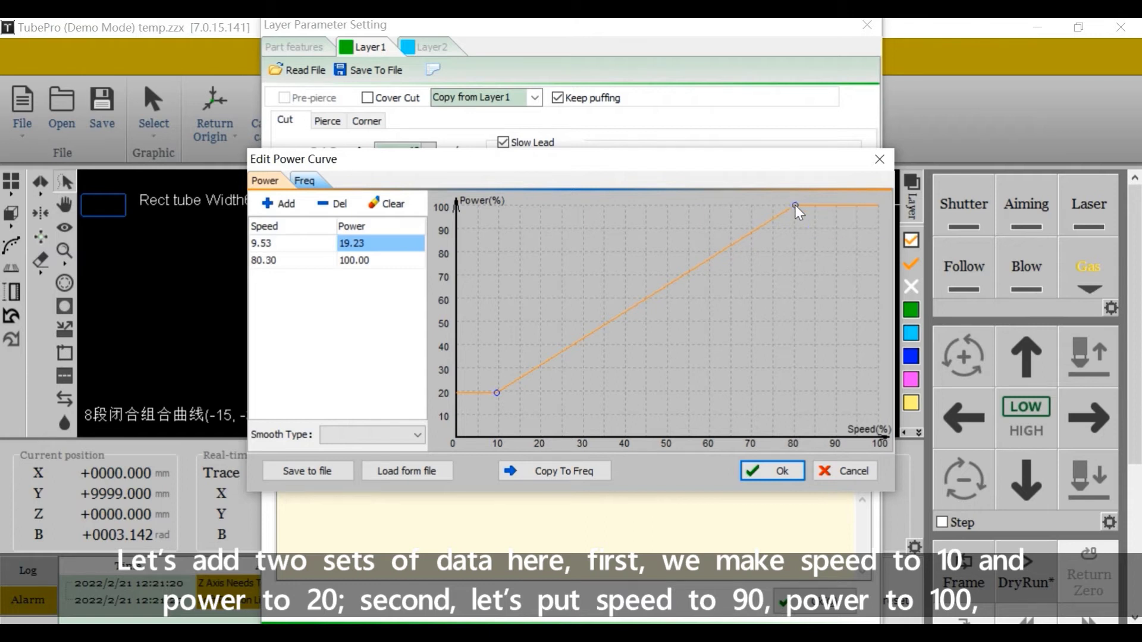
left_click_drag(795, 206, 837, 205)
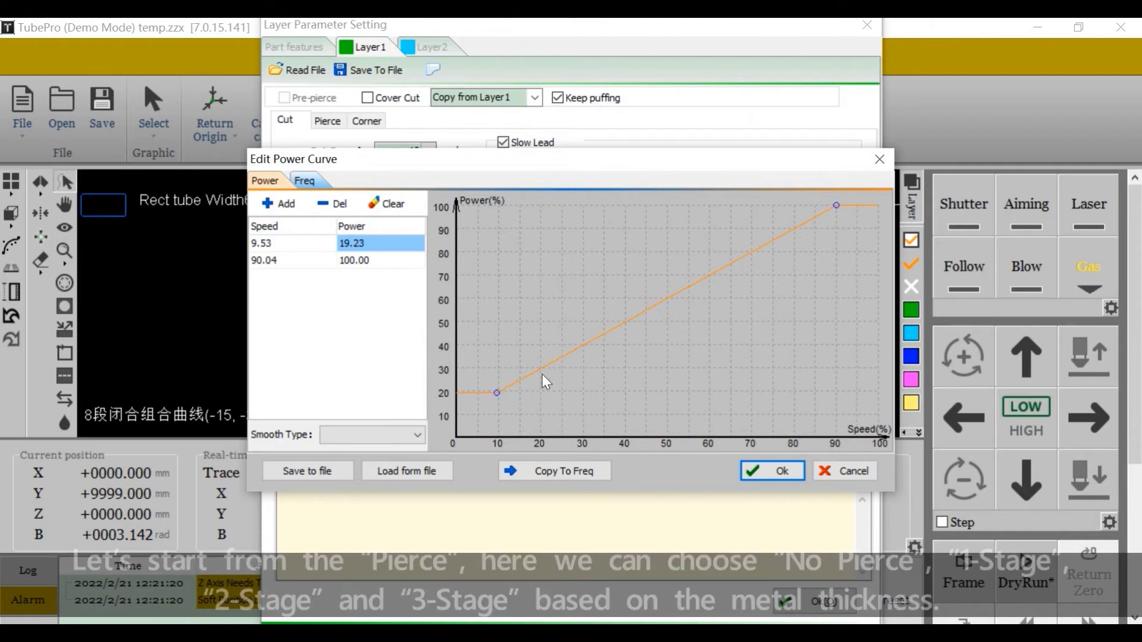
Accept the power curve and switch Layer1's pierce type to 3-stage.
left_click(772, 471)
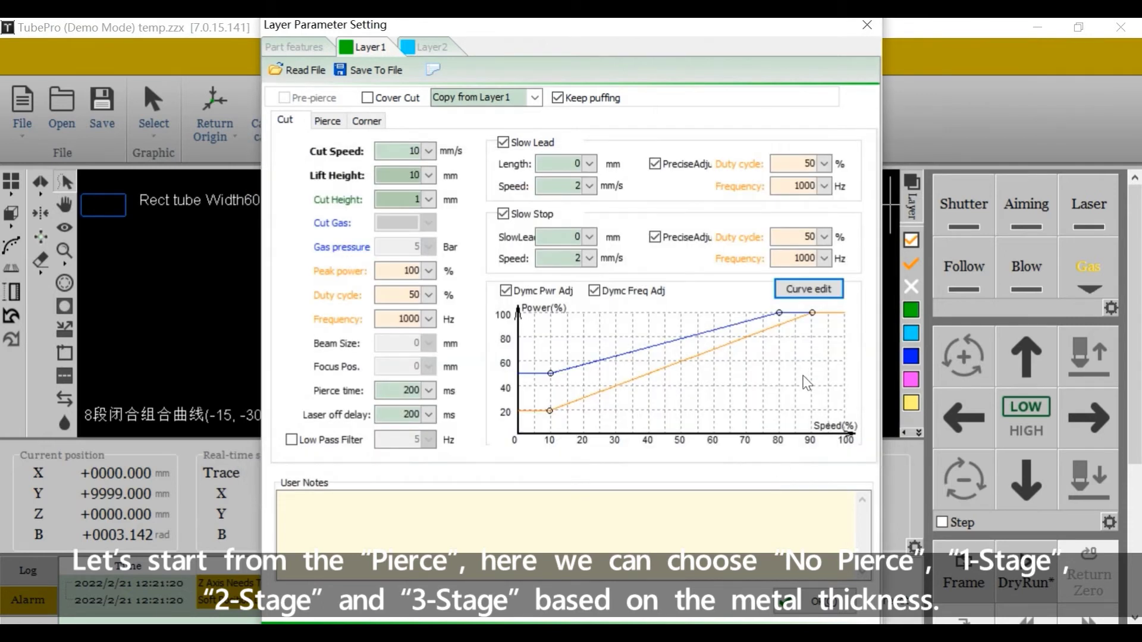
left_click(327, 120)
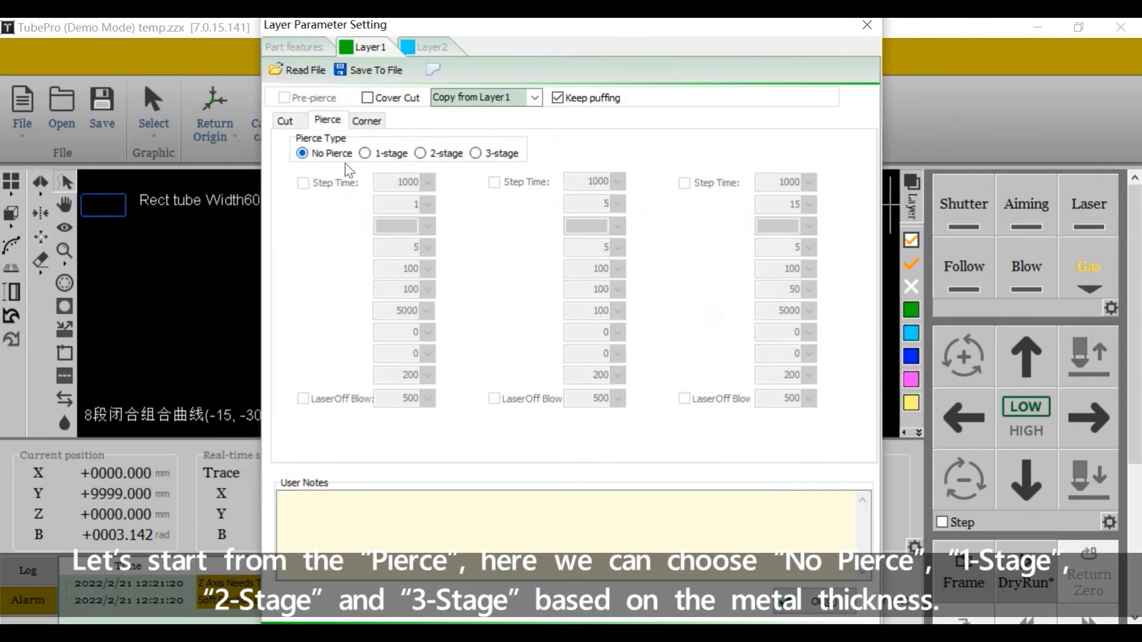
left_click(365, 154)
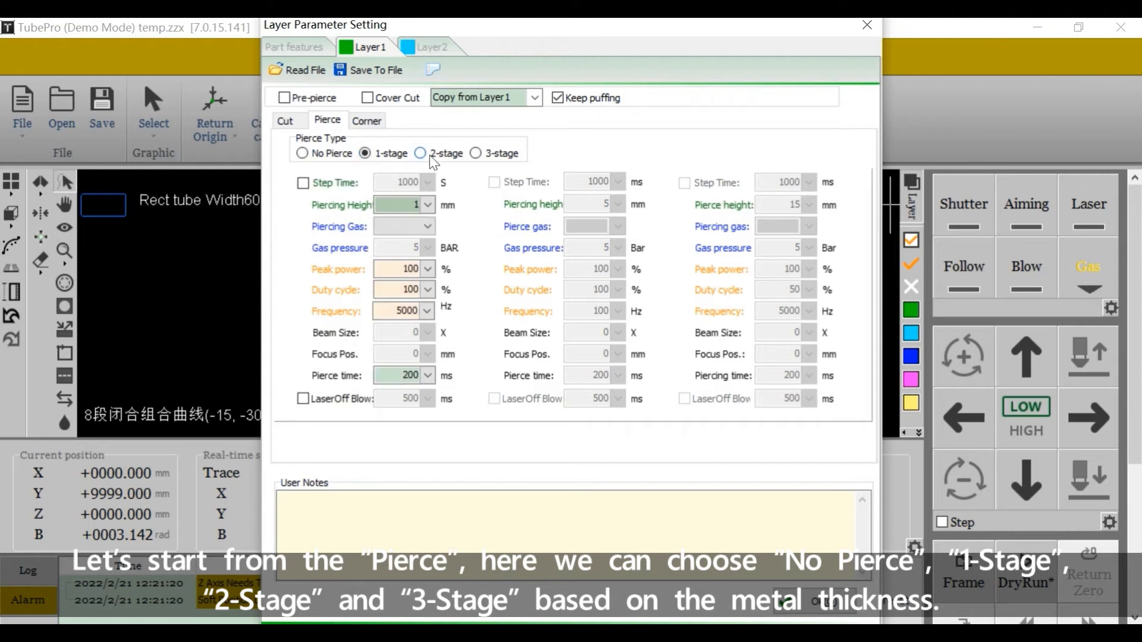
left_click(420, 153)
left_click(475, 154)
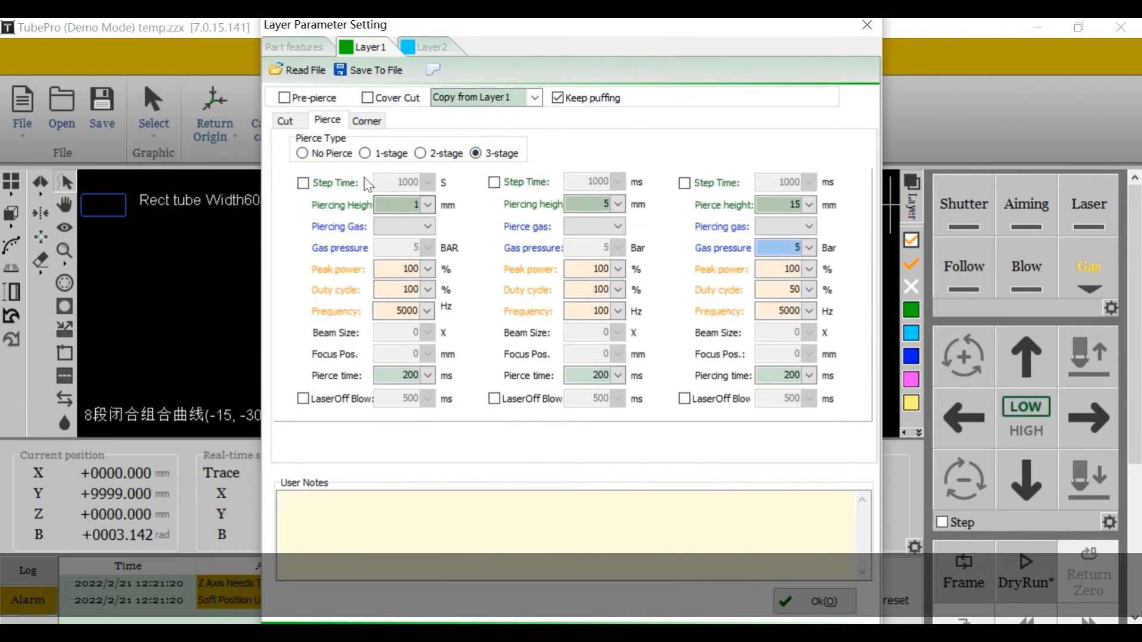
left_click(481, 149)
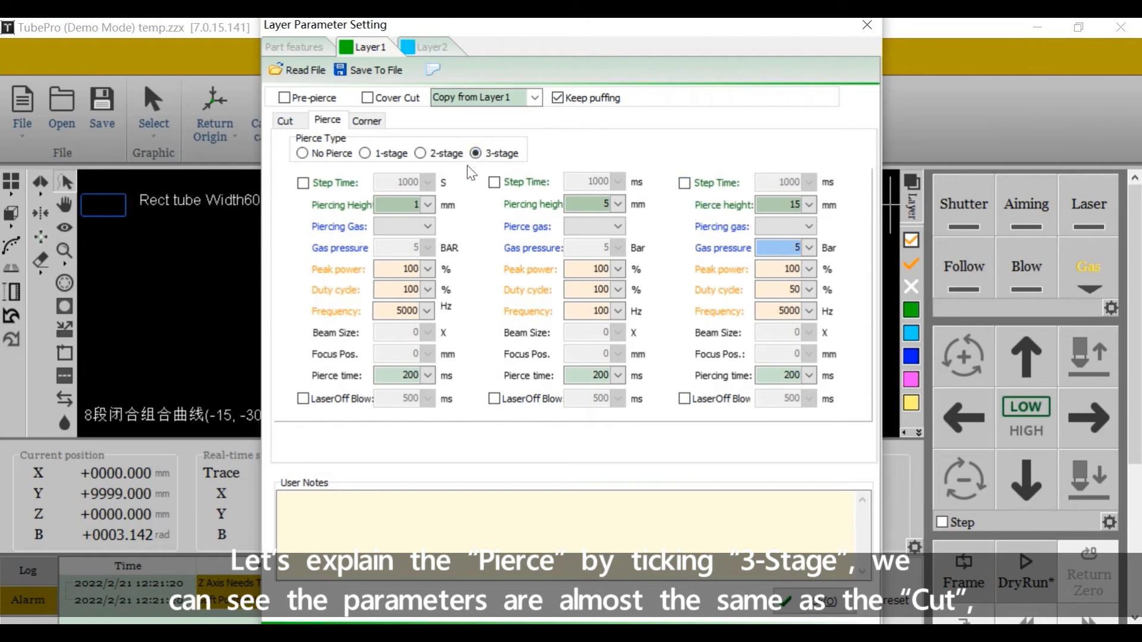
left_click(285, 120)
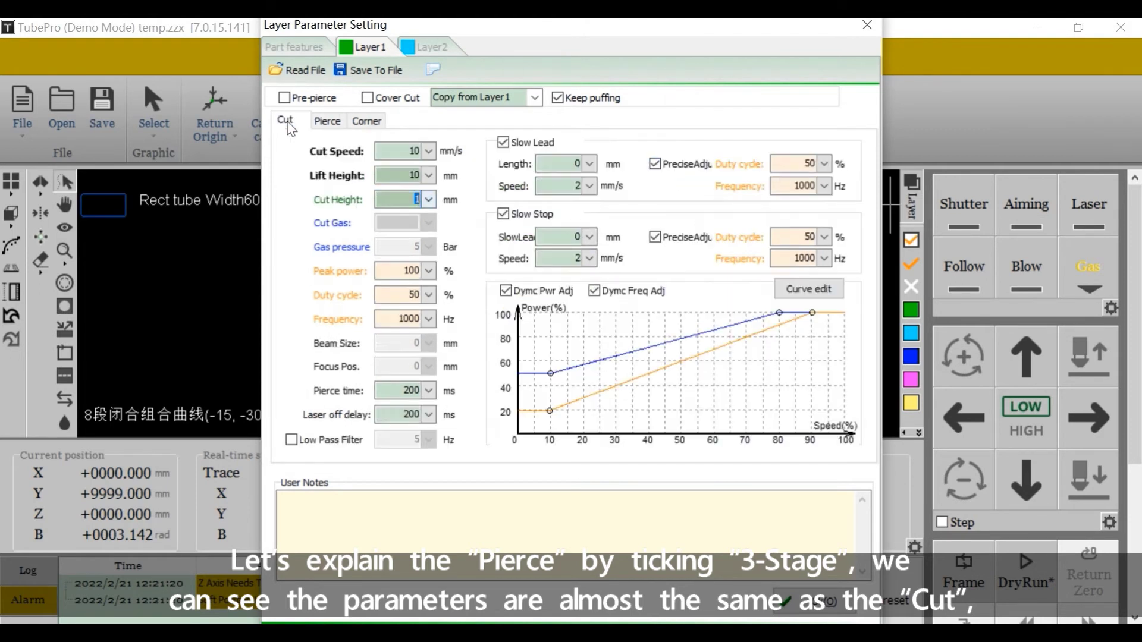
left_click(327, 121)
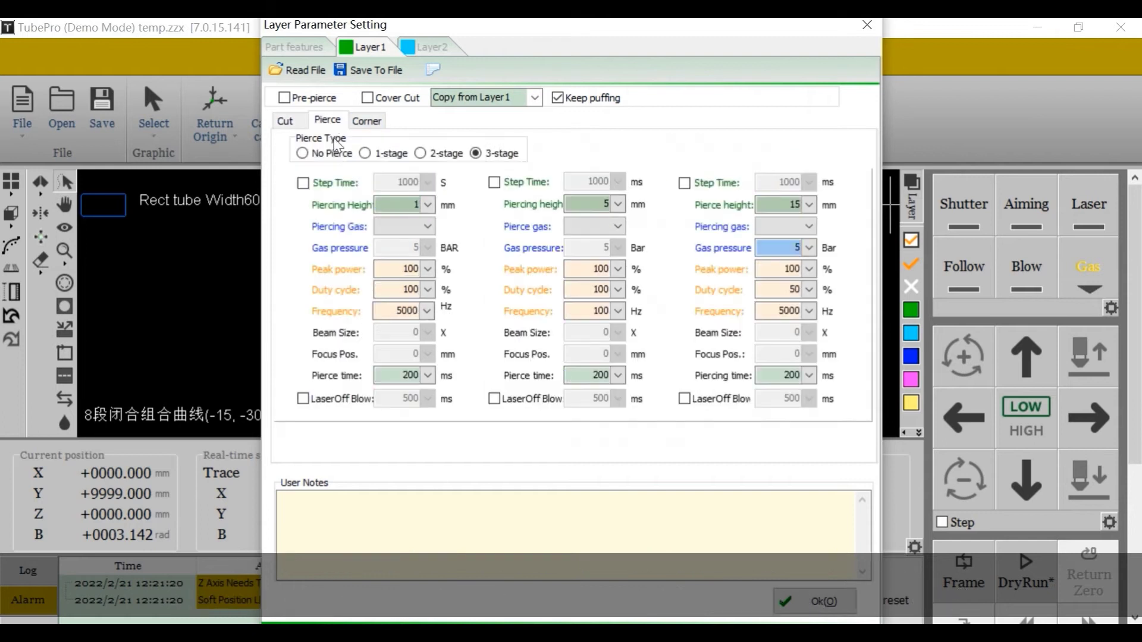
Enable Step Time and LaserOff Blow for the third, second and first pierce stages.
left_click(684, 183)
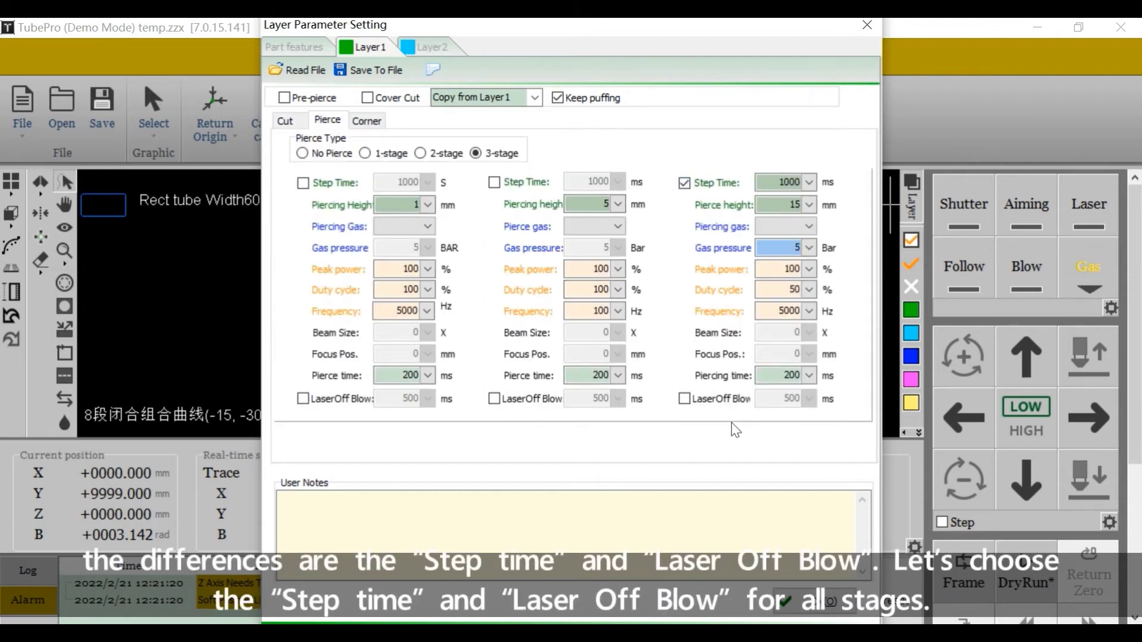
left_click(685, 399)
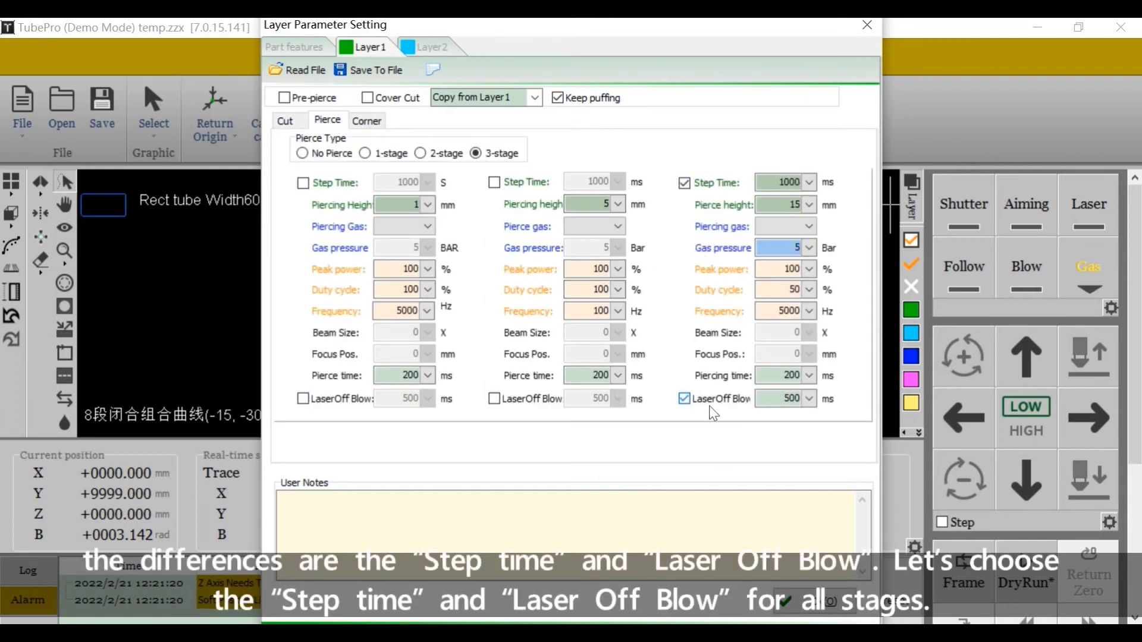
left_click(494, 182)
left_click(495, 398)
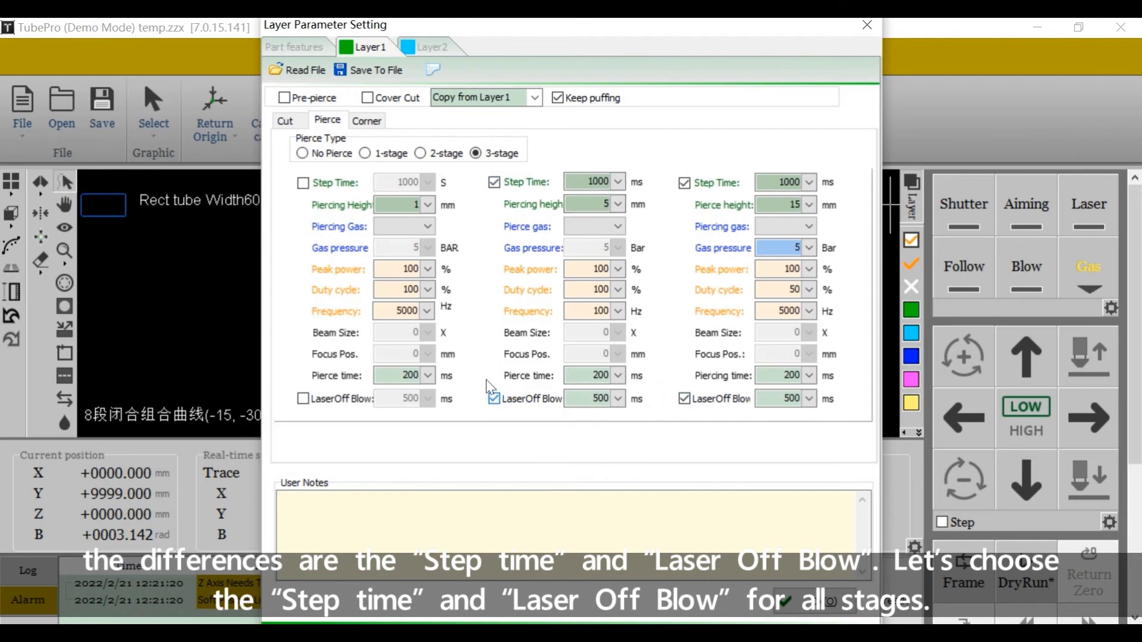
left_click(303, 183)
left_click(302, 399)
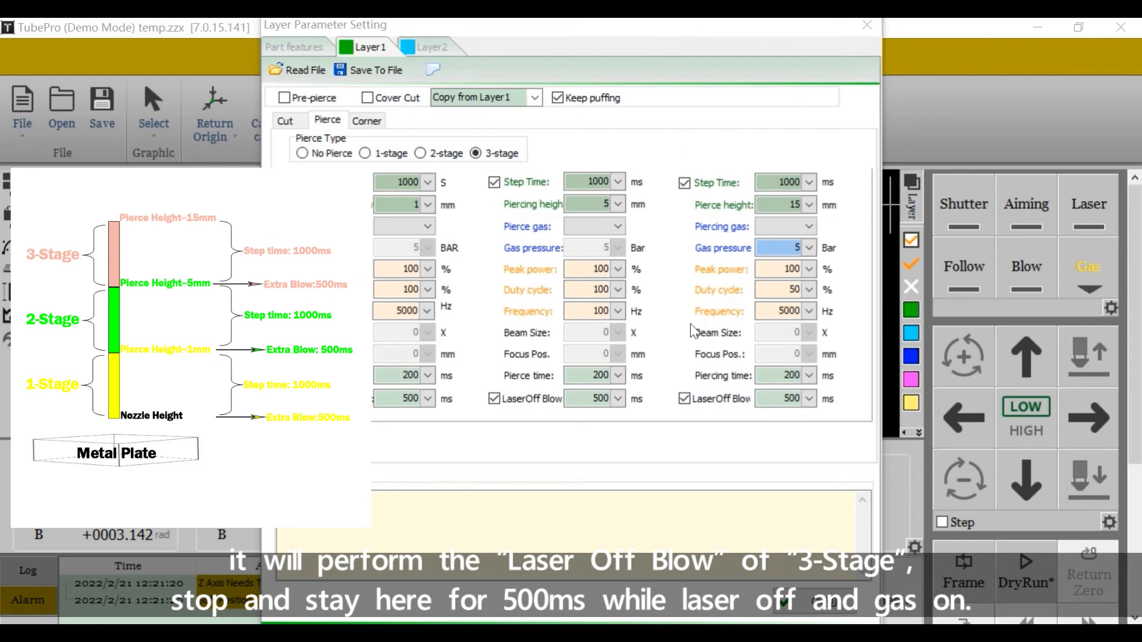
Review the third stage's 500 ms laser-off blow time, then enable Pre-pierce.
left_click(785, 399)
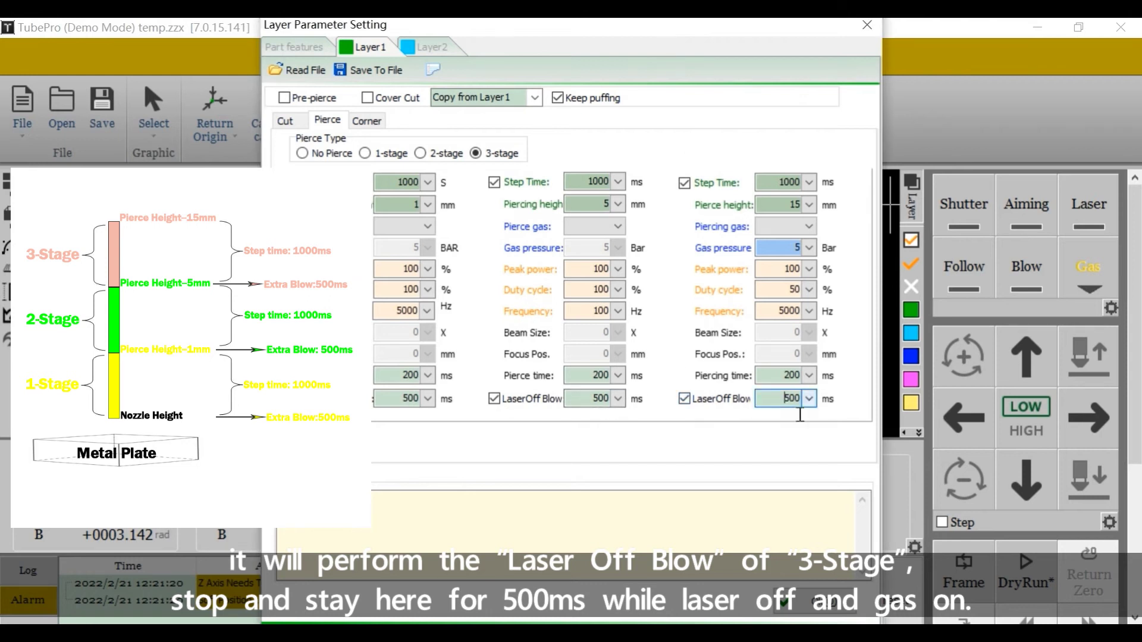
left_click(794, 410)
double_click(794, 410)
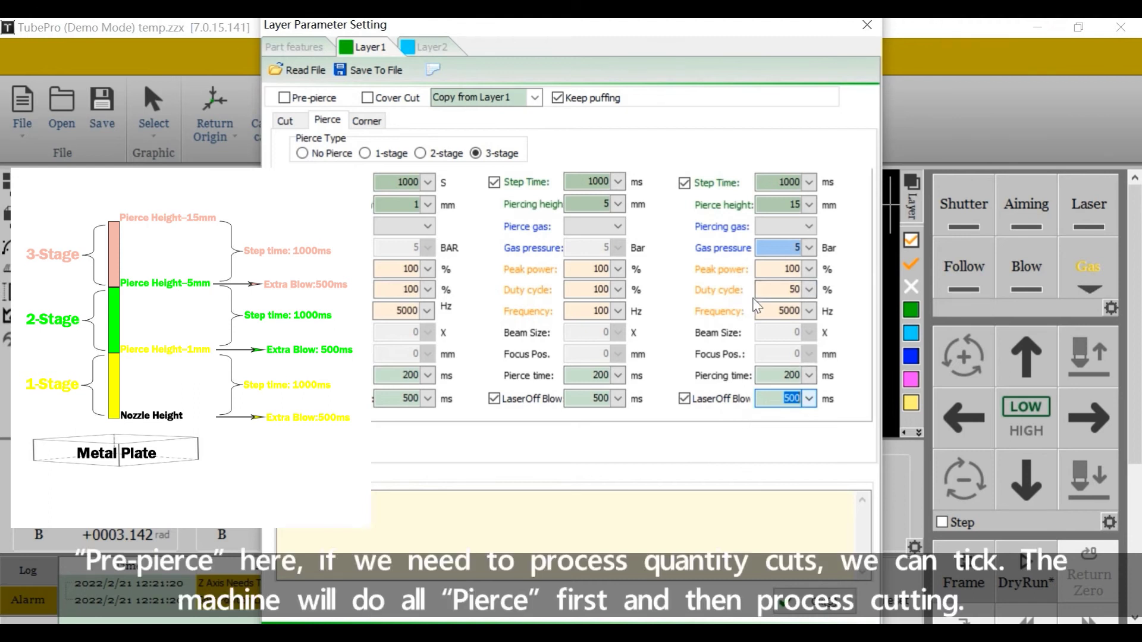
left_click(284, 100)
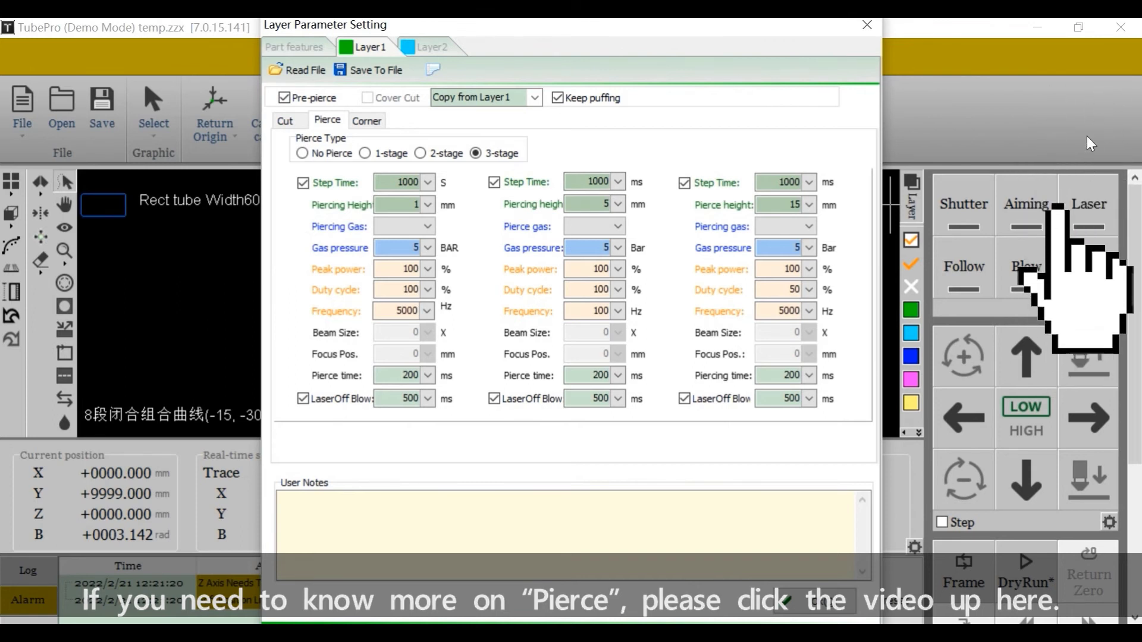
Enable Layer1's corner technique with a 1 mm follow height offset and a separate corner duty cycle.
left_click(366, 121)
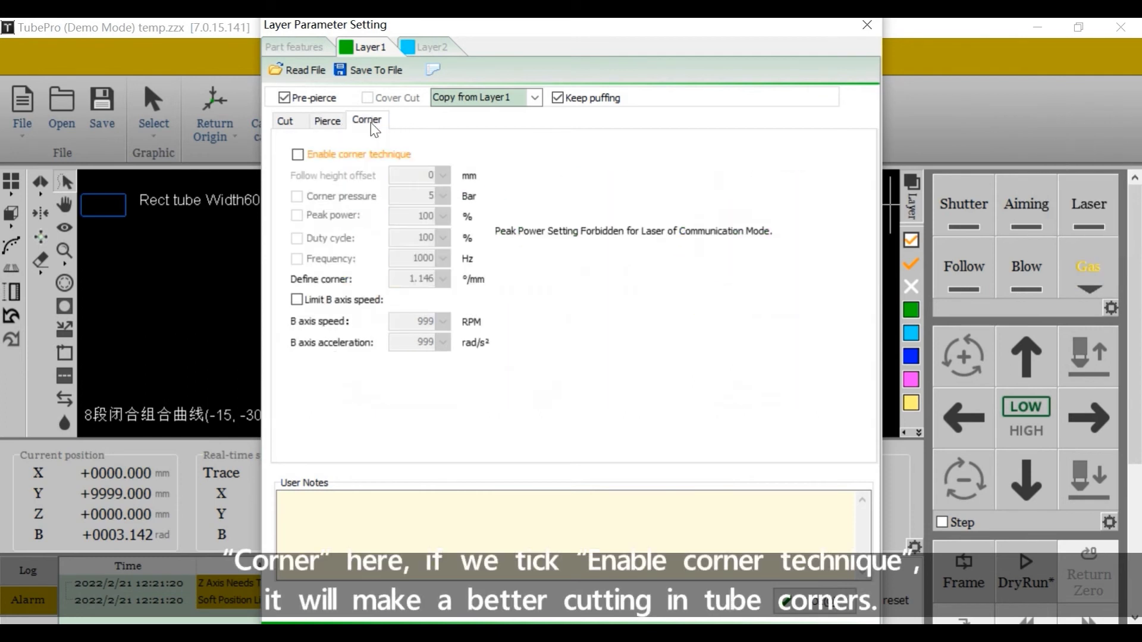
left_click(297, 155)
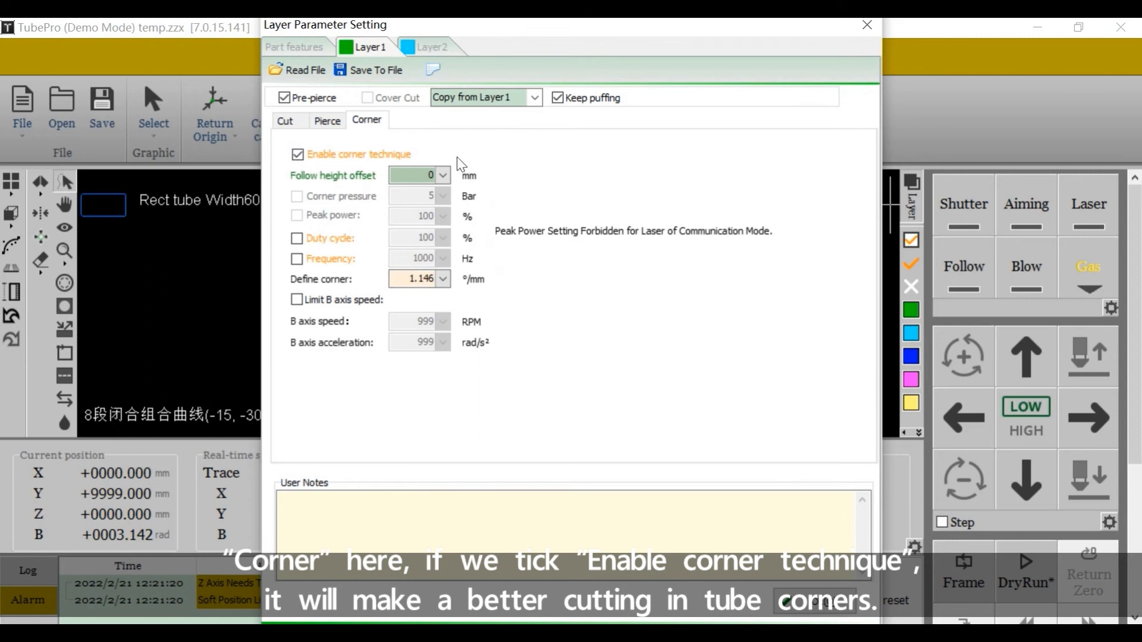
double_click(430, 175)
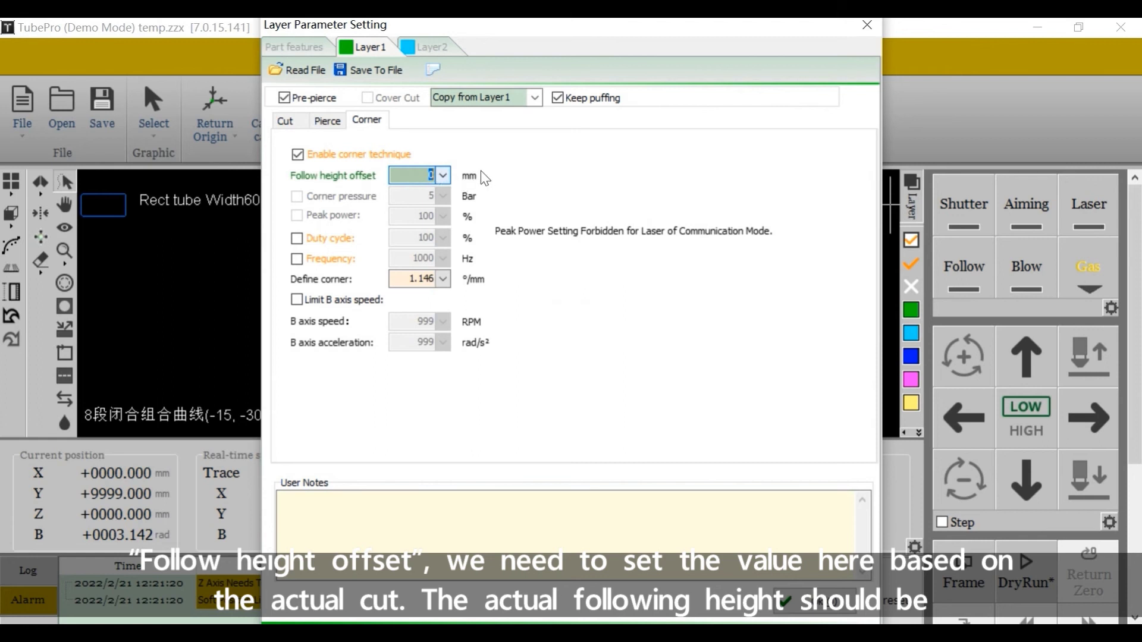
type("1")
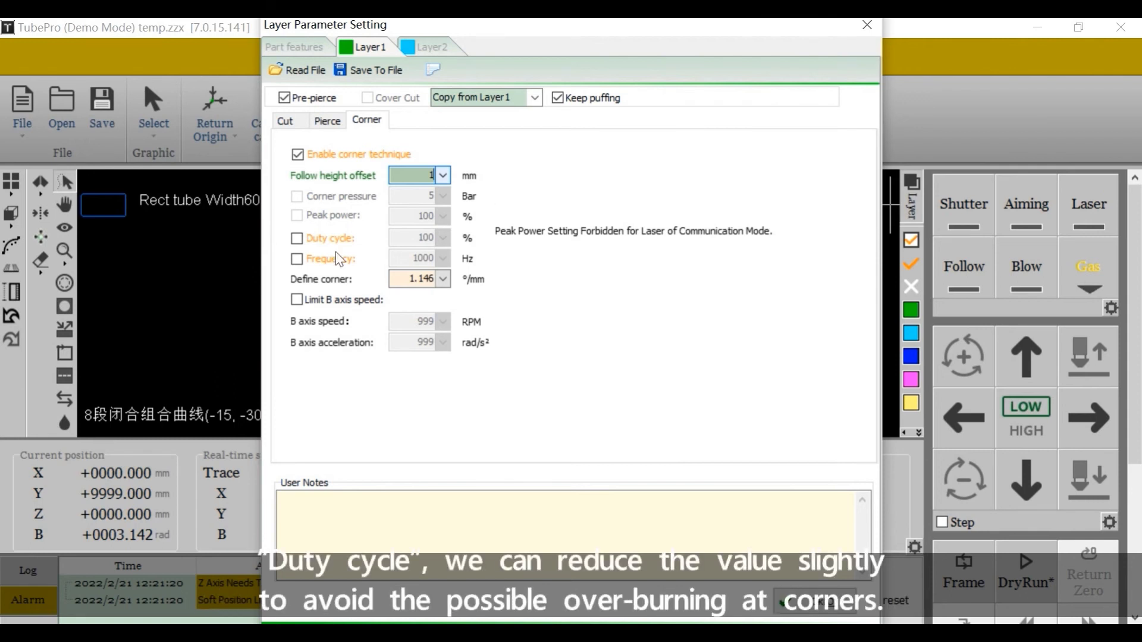
left_click(297, 239)
double_click(425, 237)
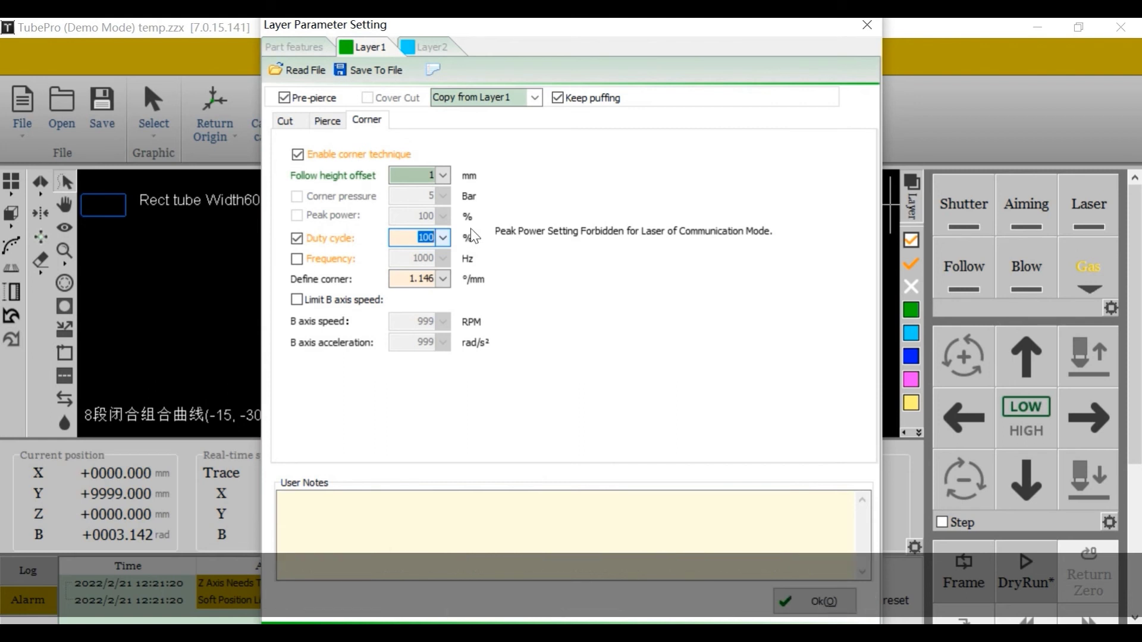
left_click(412, 284)
left_click_drag(412, 284, 506, 284)
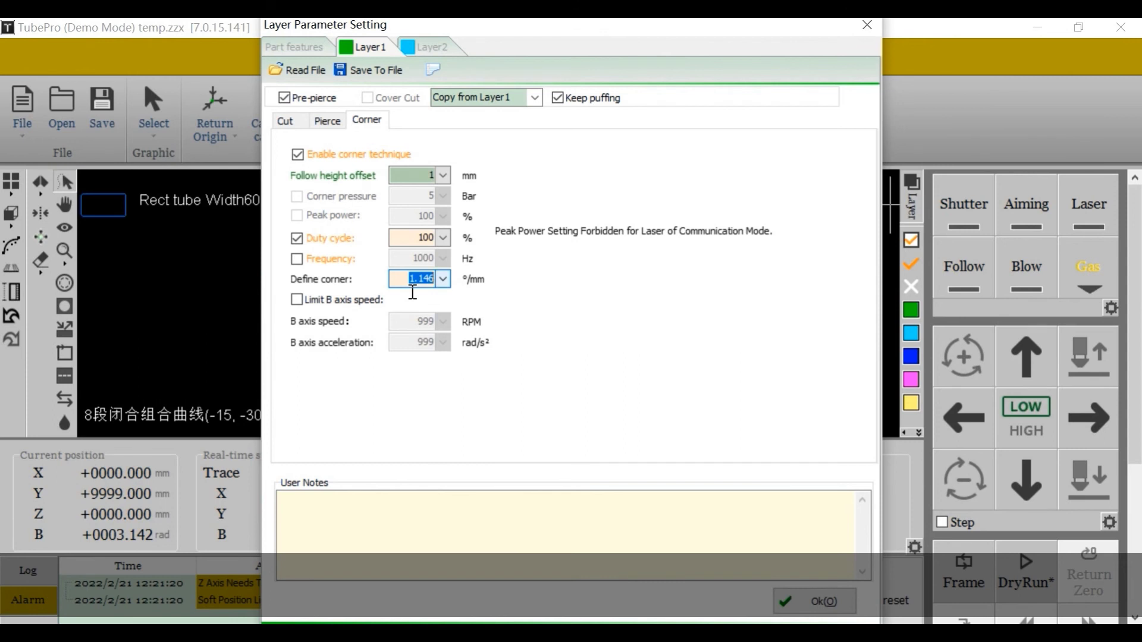
Limit the B axis speed to 60 RPM with 120 rad/s² acceleration.
left_click(296, 300)
key("Tab")
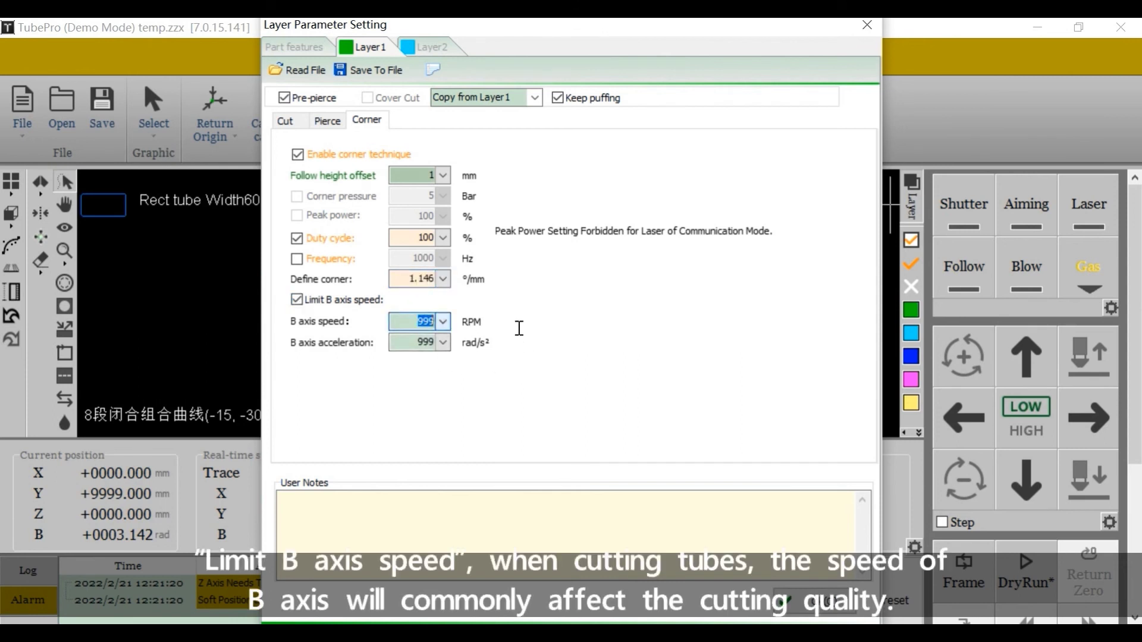
type("60")
key("Tab")
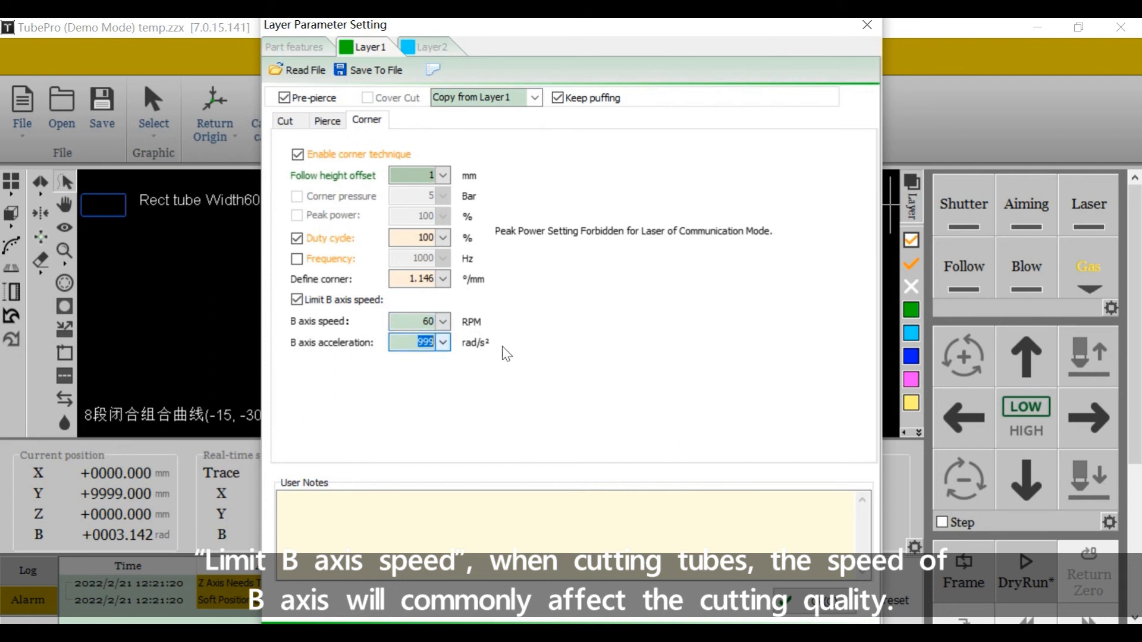
type("120")
key("shift+Tab")
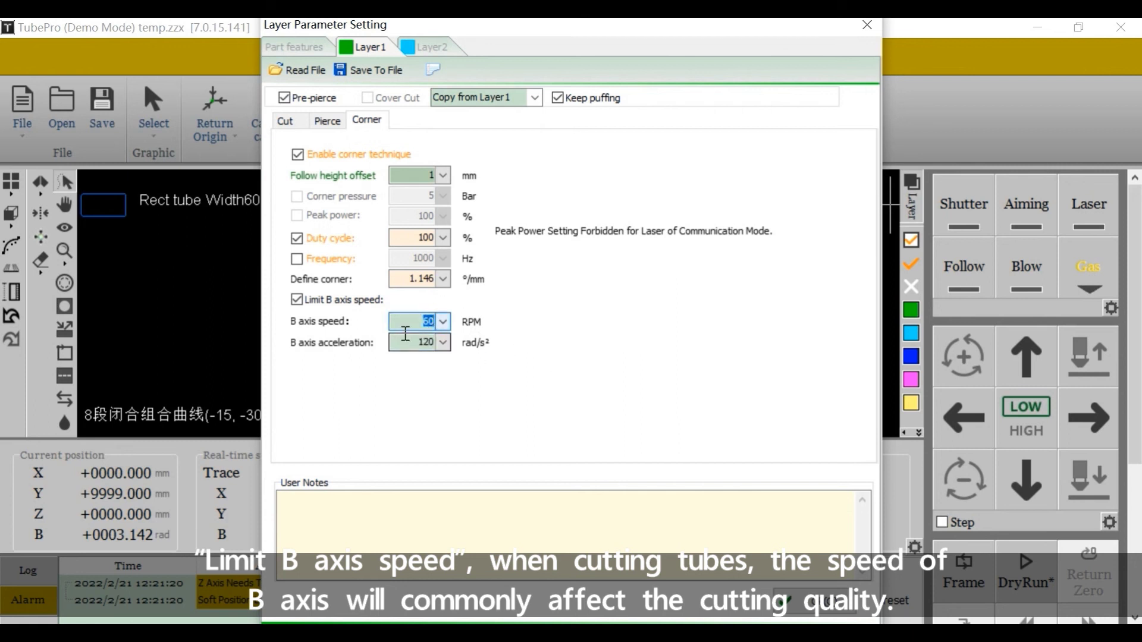
key("Tab")
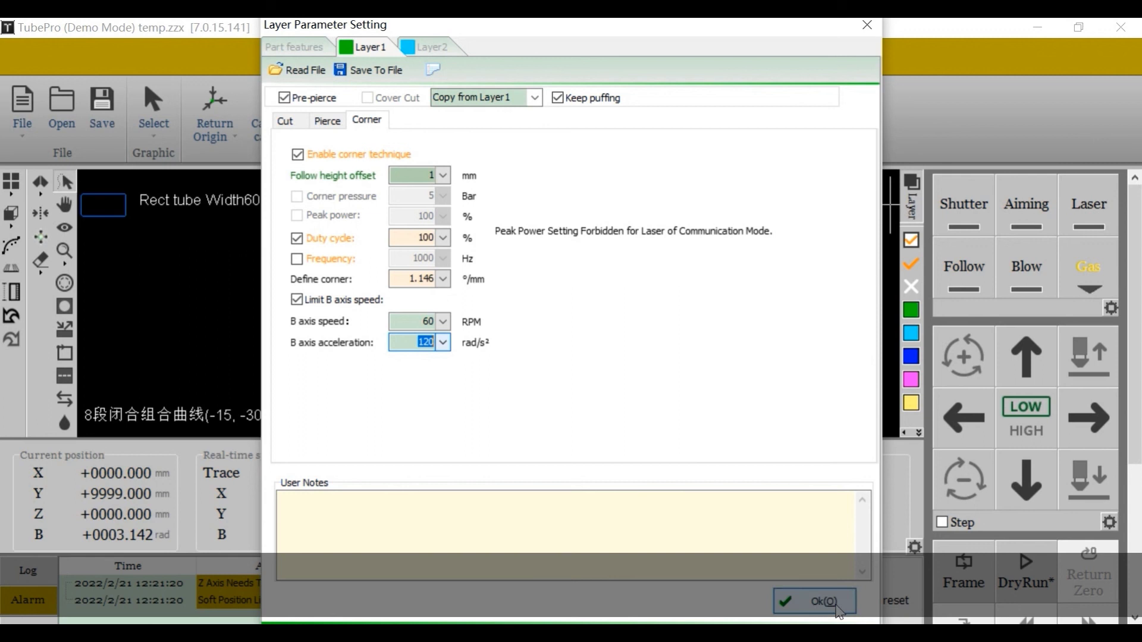
Confirm the Layer Parameter Setting dialog with Ok to apply Layer1's settings.
left_click(836, 607)
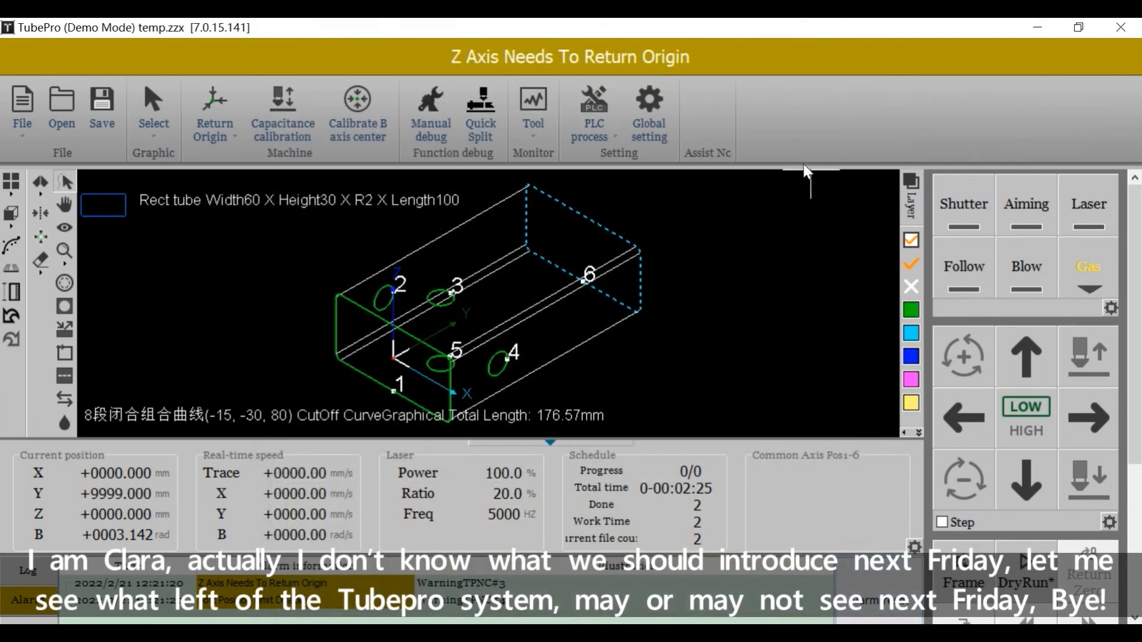